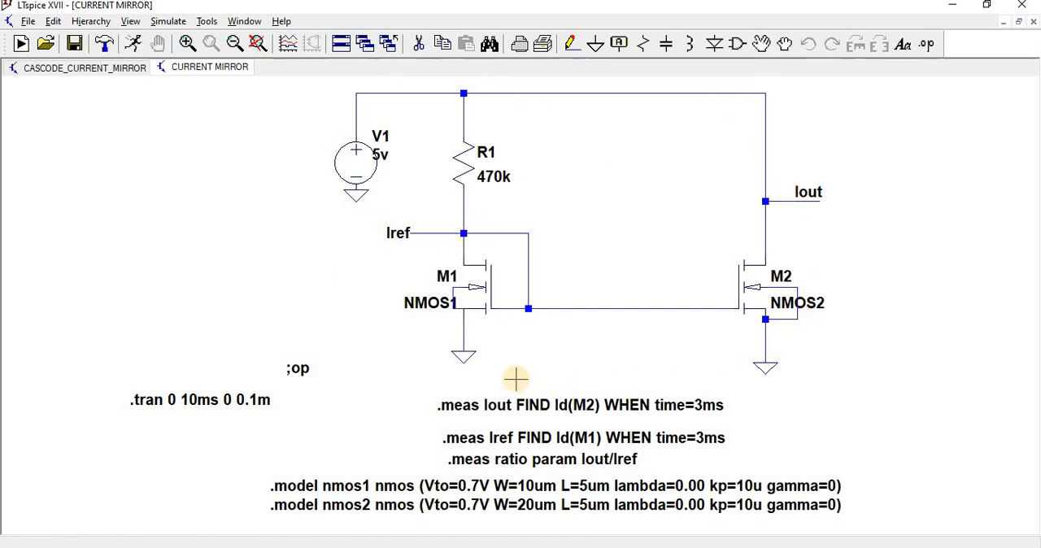
Review the cascode current mirror's DC sweep command for V1, linear from 0 to 5 with increment 1, and accept it.
{"action": "left_click", "coordinate": [82, 68]}
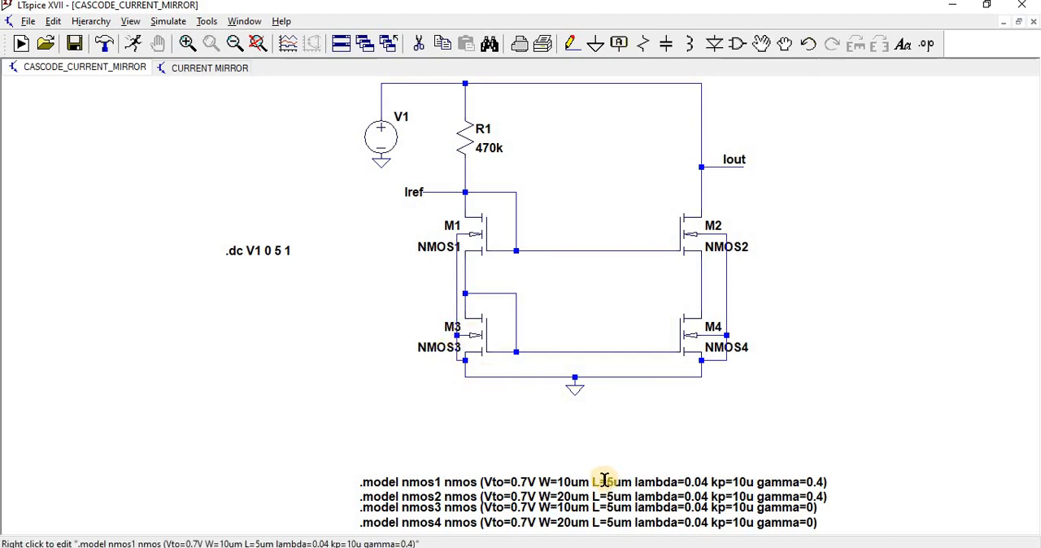
{"action": "left_click", "coordinate": [176, 22]}
{"action": "left_click", "coordinate": [199, 183]}
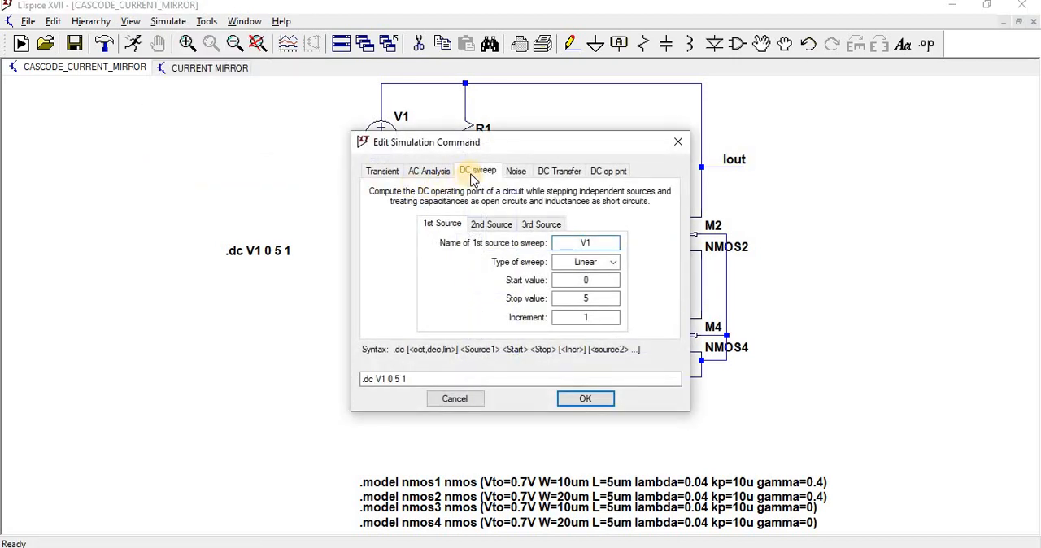
{"action": "left_click_drag", "start_coordinate": [491, 145], "coordinate": [694, 142]}
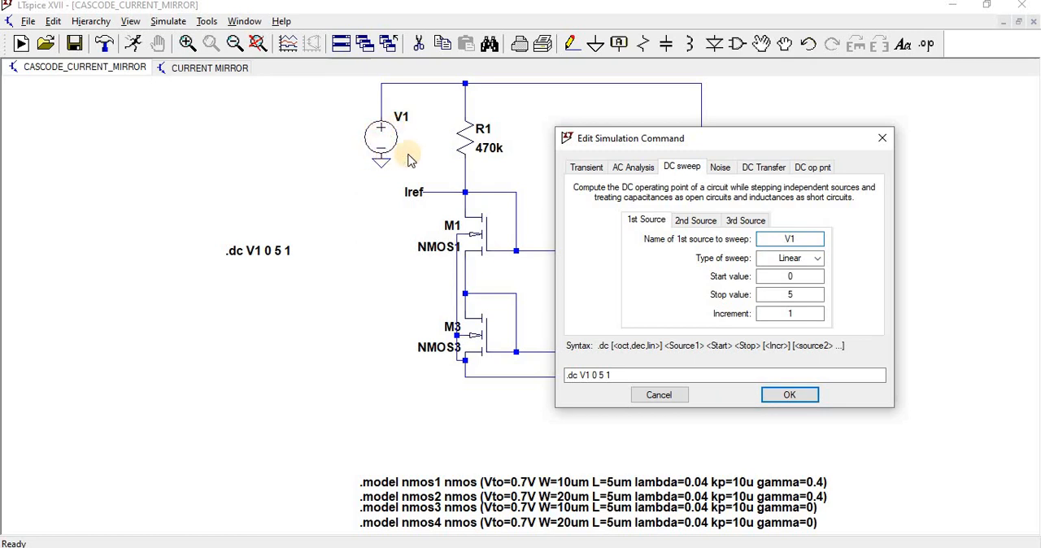
{"action": "double_click", "coordinate": [791, 239]}
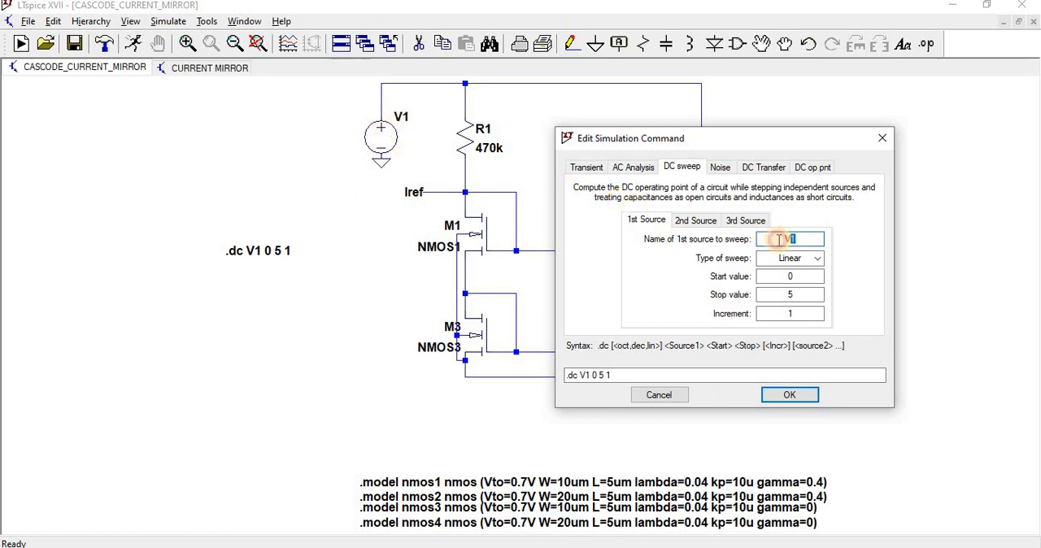
{"action": "left_click", "coordinate": [800, 296]}
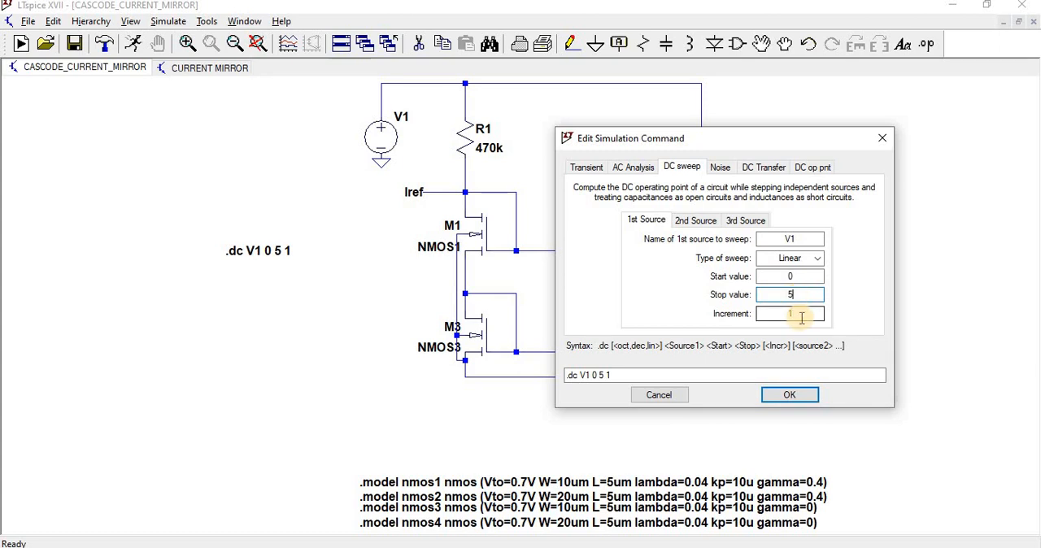
{"action": "left_click", "coordinate": [794, 396]}
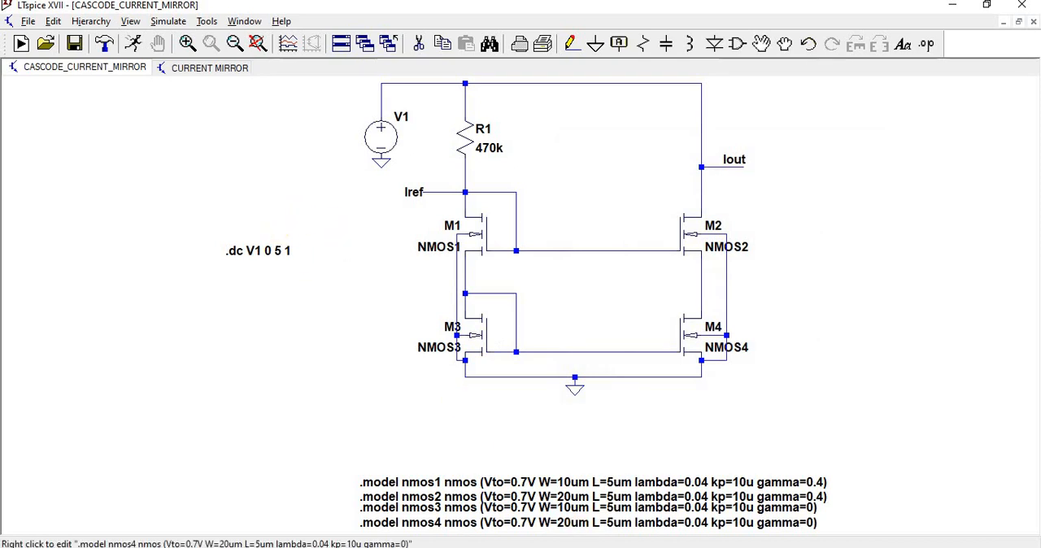
Switch to the Word document and examine the Vdd results table, the NMOS model lines and the Iref measurement statement.
{"action": "key", "text": "alt+Tab"}
{"action": "scroll", "coordinate": [395, 348], "scroll_direction": "down", "scroll_amount": 5}
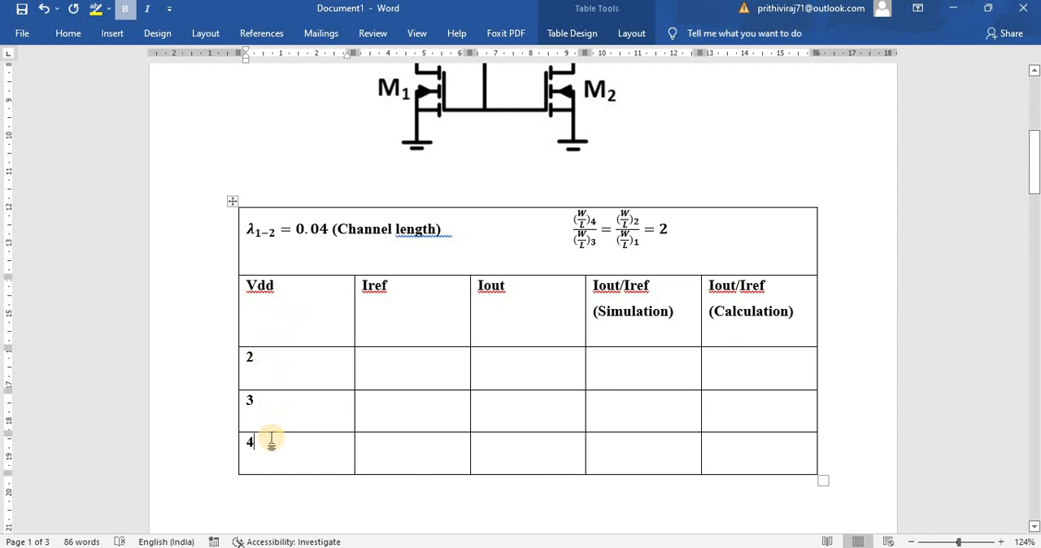
{"action": "scroll", "coordinate": [307, 388], "scroll_direction": "down", "scroll_amount": 5}
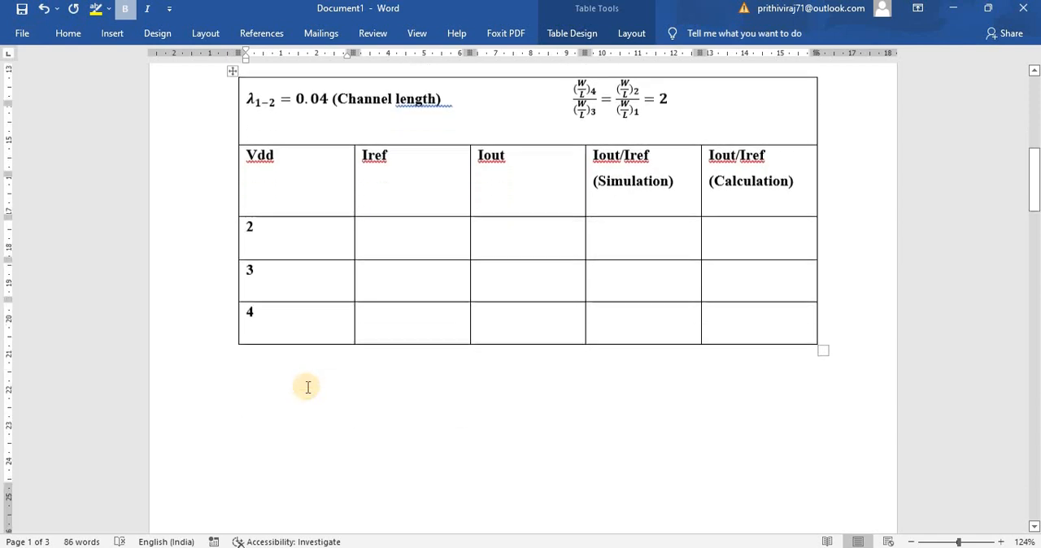
{"action": "scroll", "coordinate": [308, 388], "scroll_direction": "down", "scroll_amount": 8}
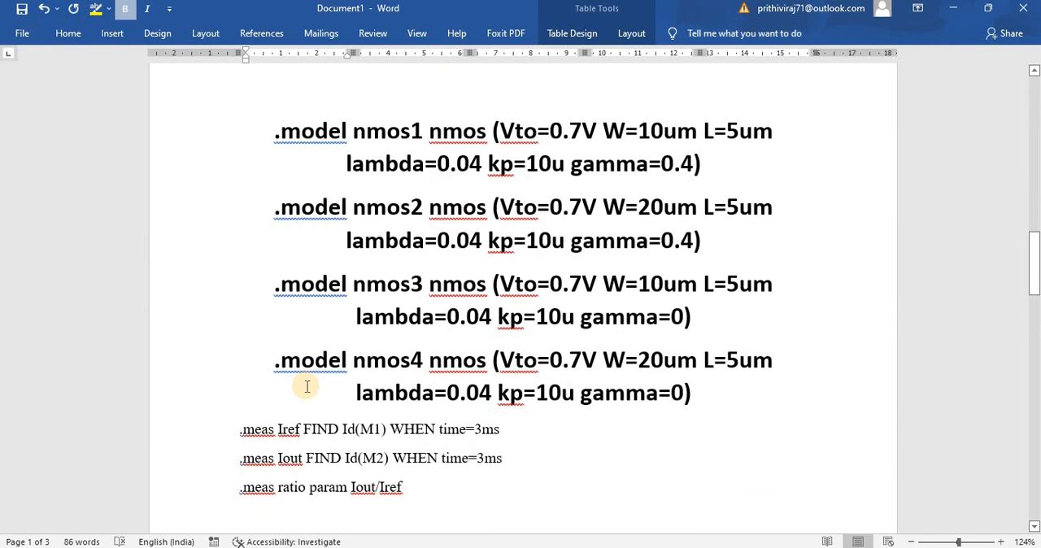
{"action": "scroll", "coordinate": [308, 387], "scroll_direction": "down", "scroll_amount": 1}
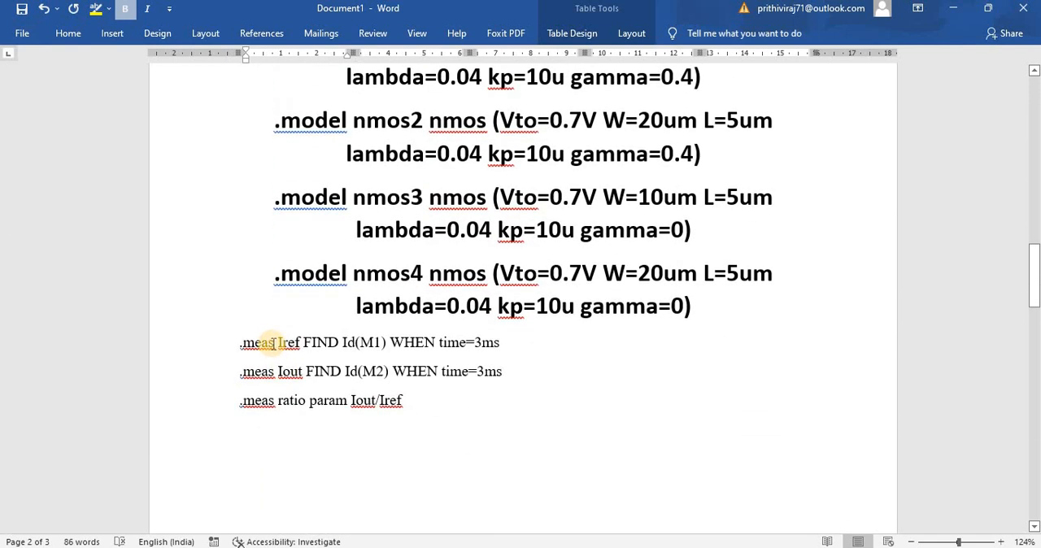
{"action": "left_click_drag", "start_coordinate": [273, 343], "coordinate": [243, 347]}
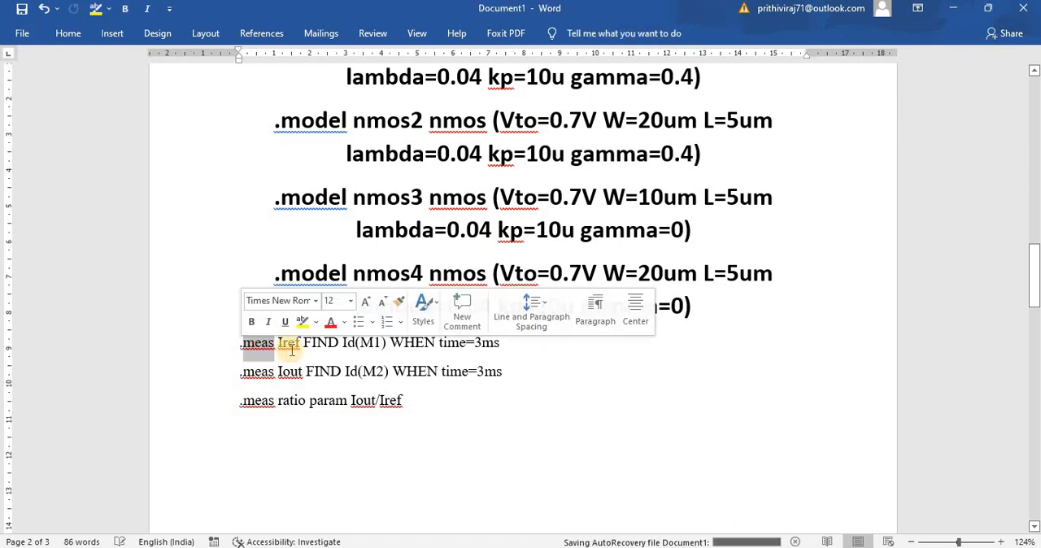
{"action": "left_click", "coordinate": [300, 345]}
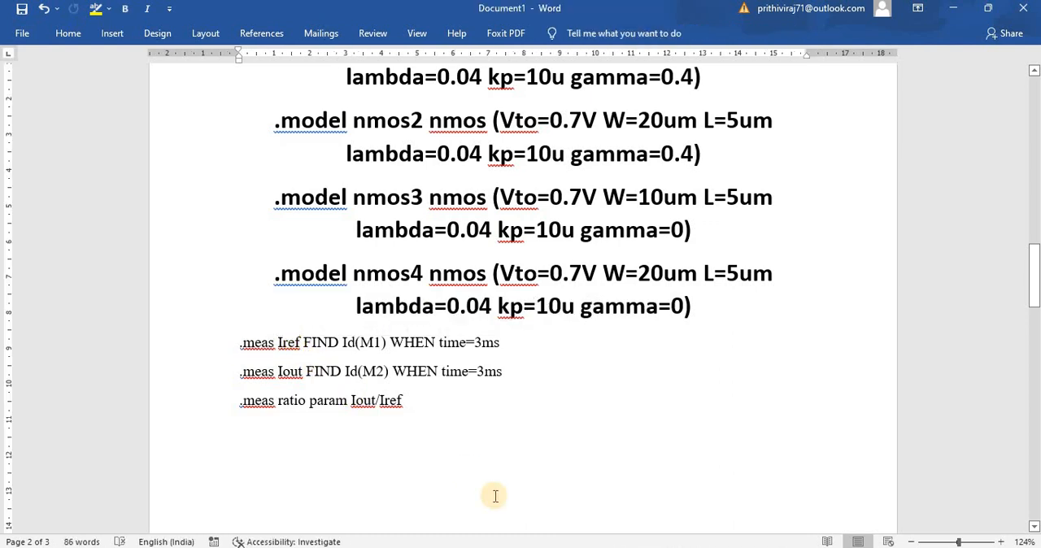
Compare the FIND term of the Iref measurement statement in Word with the cascode schematic in LTspice.
{"action": "left_click", "coordinate": [617, 547]}
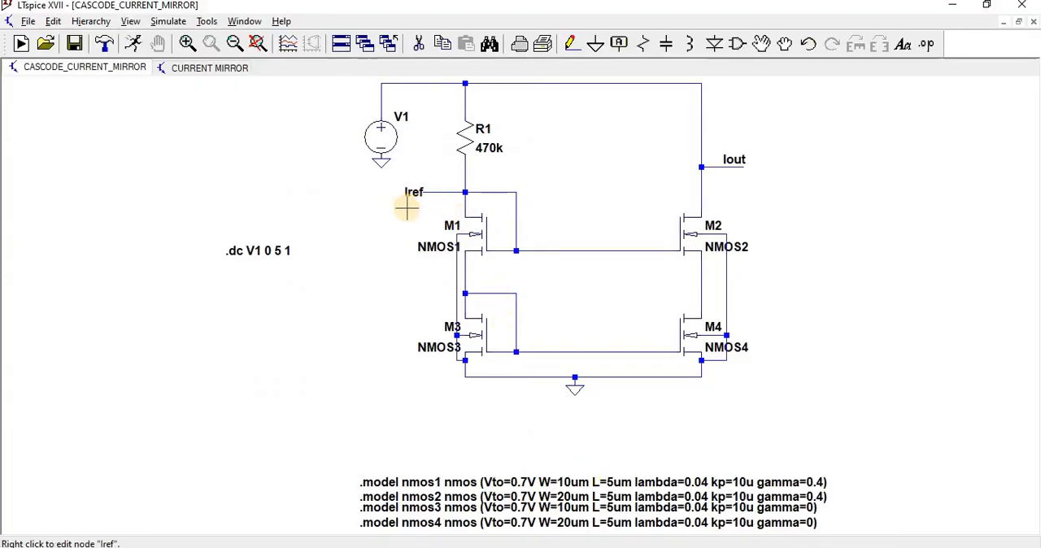
{"action": "left_click", "coordinate": [586, 546]}
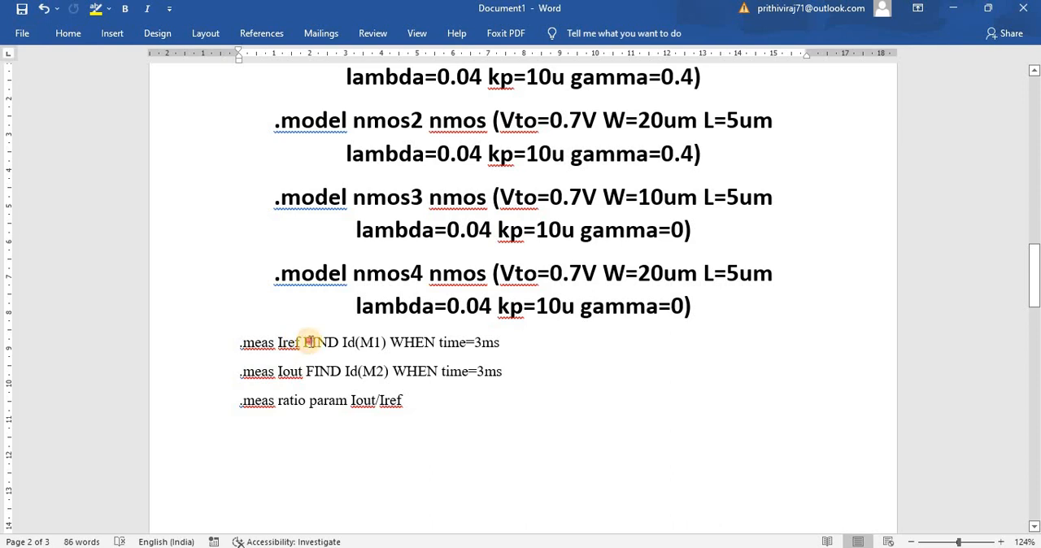
{"action": "left_click_drag", "start_coordinate": [310, 342], "coordinate": [340, 343]}
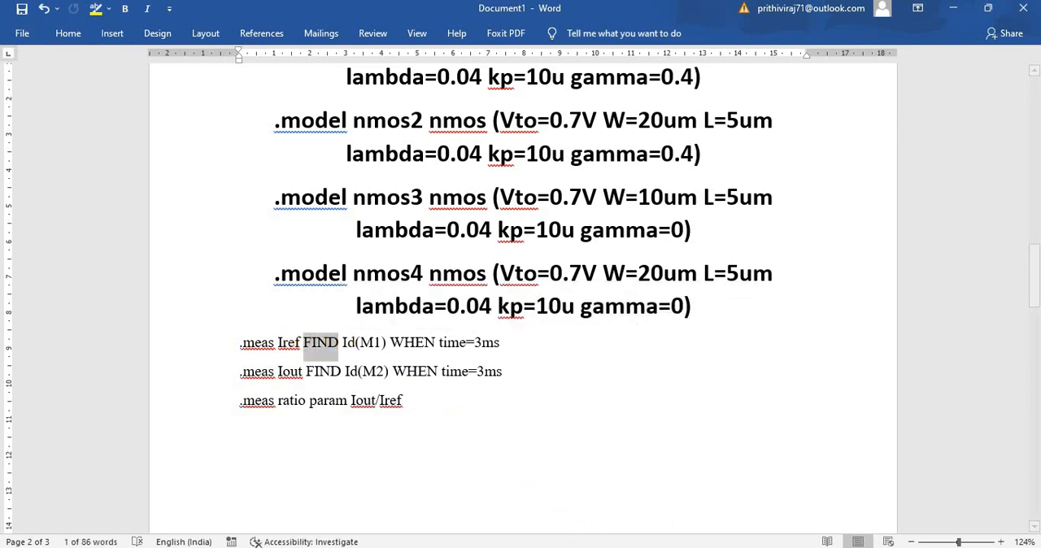
{"action": "left_click", "coordinate": [619, 484]}
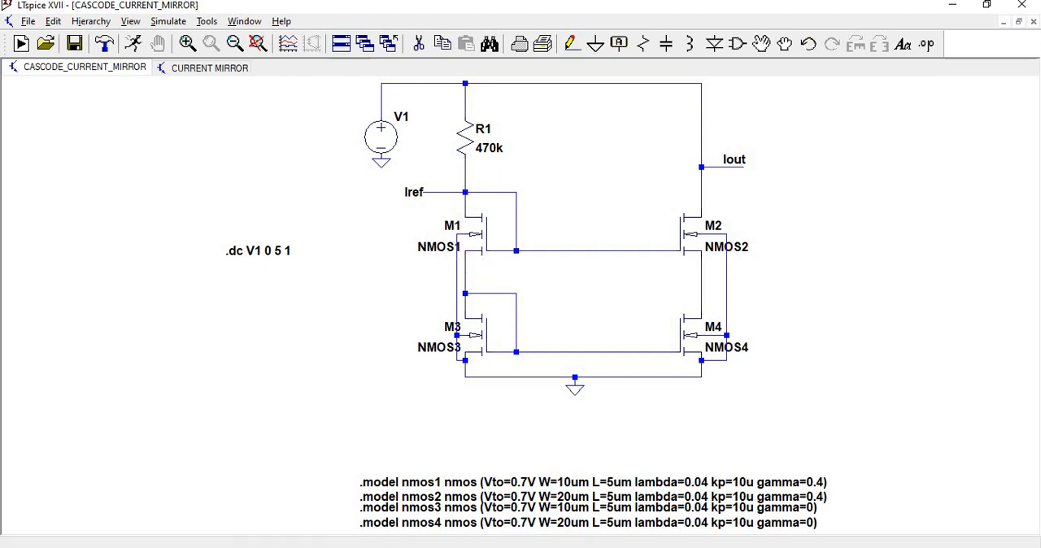
{"action": "left_click", "coordinate": [581, 547]}
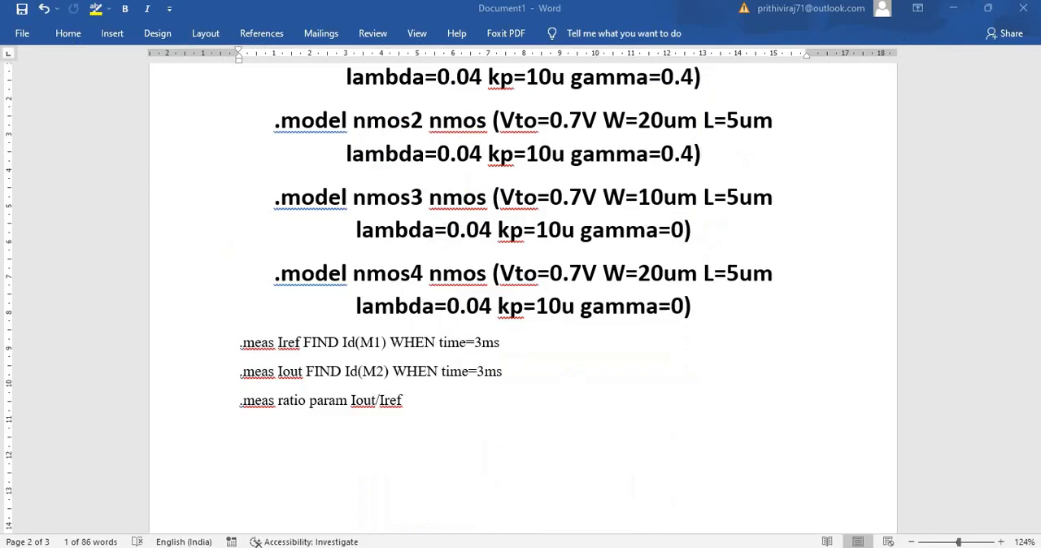
Replace the time condition in the Iref measurement statement with V1=2.
{"action": "double_click", "coordinate": [406, 343]}
{"action": "left_click_drag", "start_coordinate": [440, 344], "coordinate": [499, 346]}
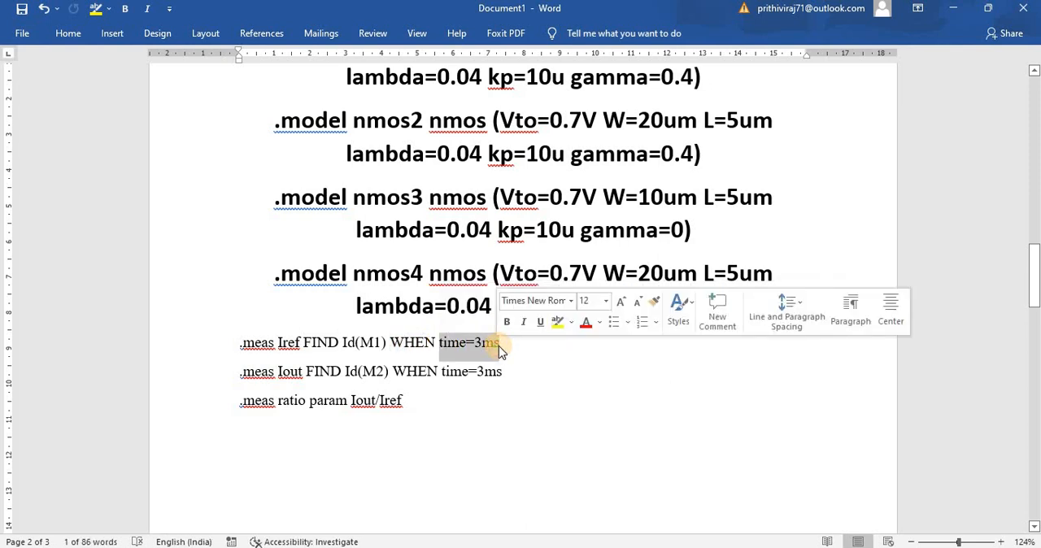
{"action": "type", "text": "V1"}
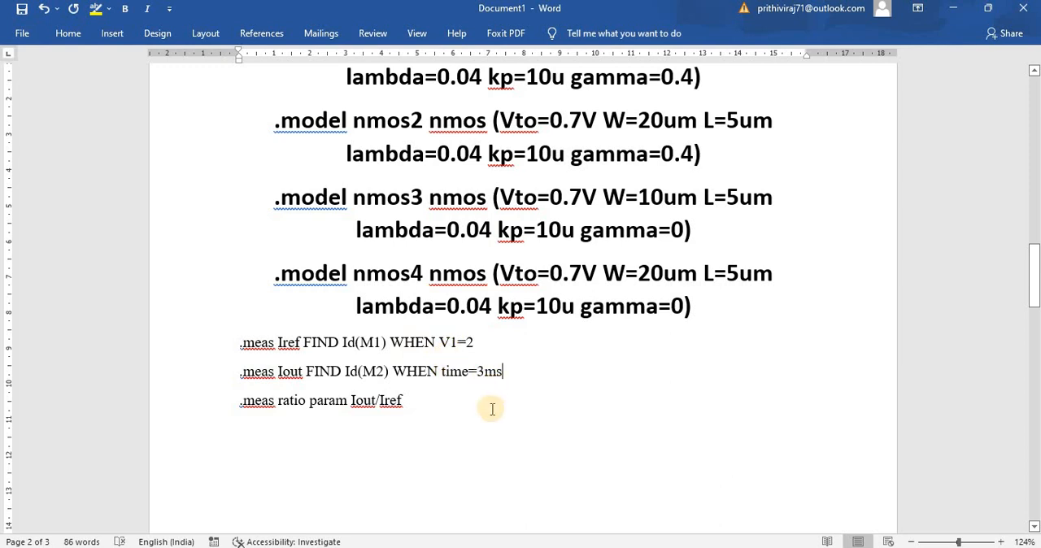
Switch to LTspice and examine the measurement directives in the simple CURRENT MIRROR schematic.
{"action": "left_click", "coordinate": [561, 547]}
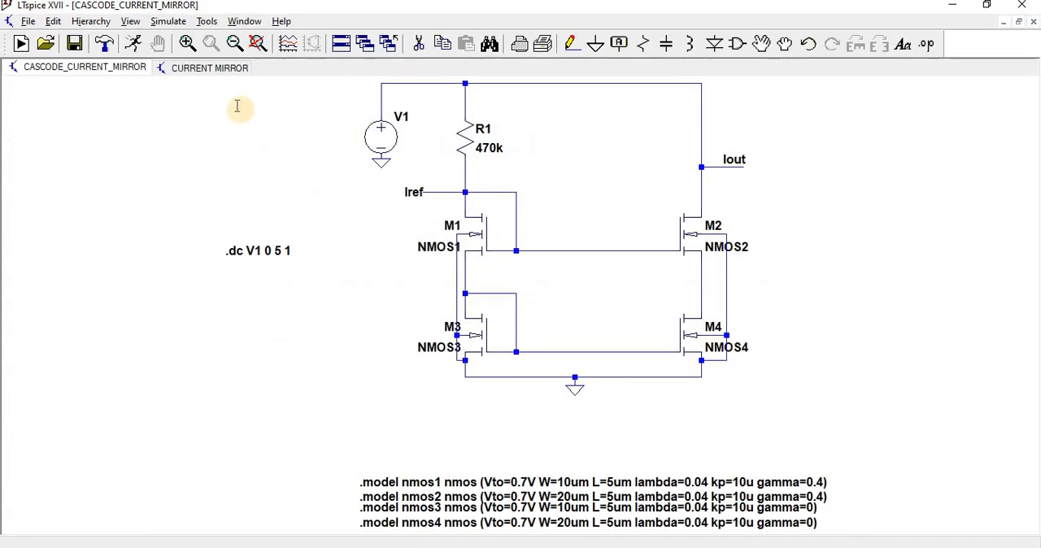
{"action": "left_click", "coordinate": [208, 71]}
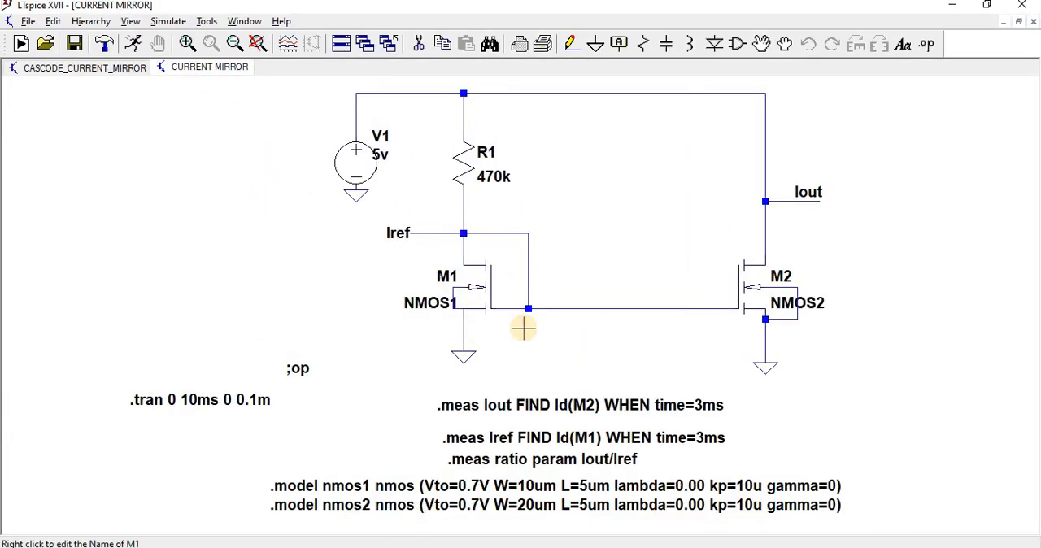
{"action": "scroll", "coordinate": [498, 306], "scroll_direction": "up", "scroll_amount": 1}
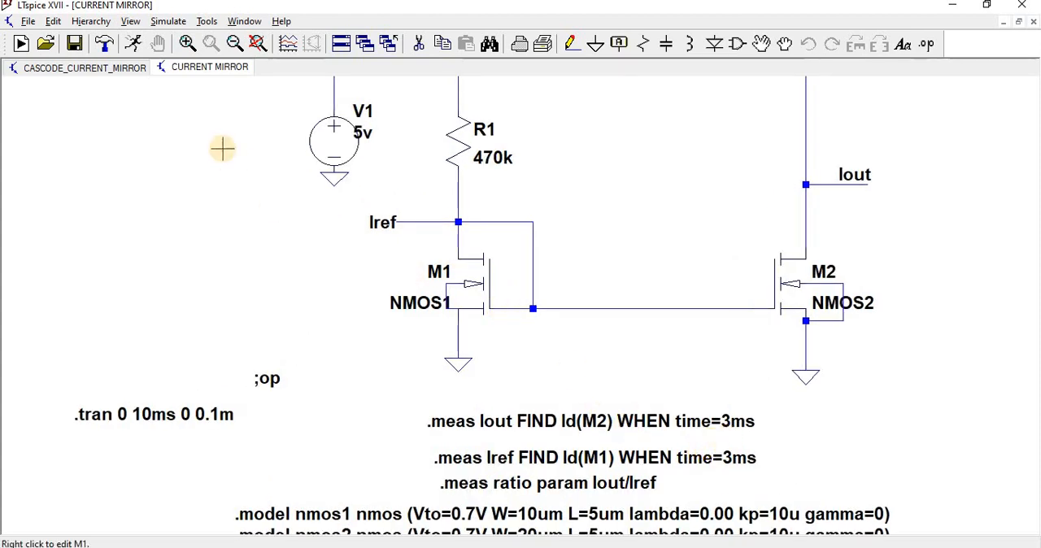
Run the DC sweep of the cascode current mirror and maximize its waveform window.
{"action": "left_click", "coordinate": [92, 69]}
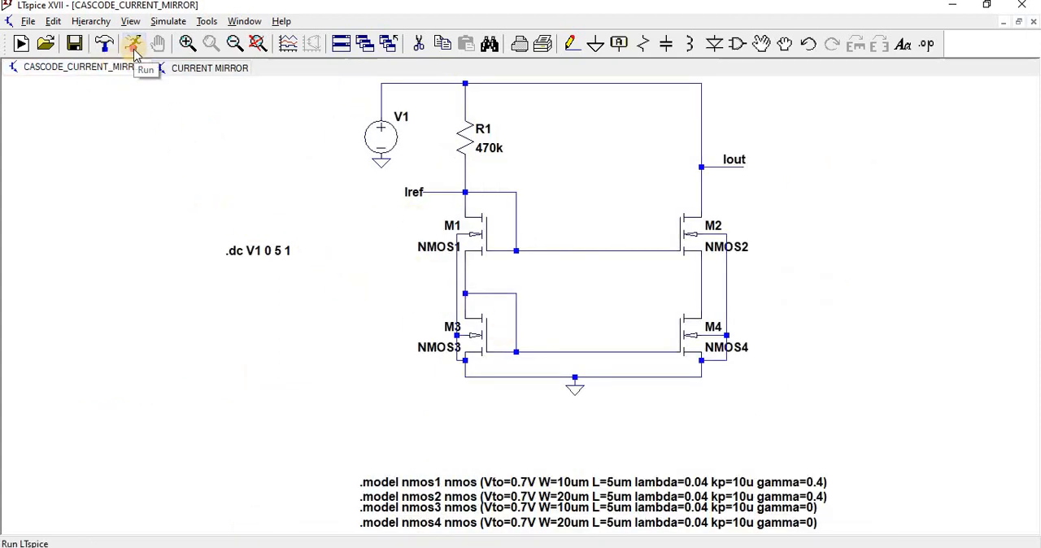
{"action": "left_click", "coordinate": [134, 50]}
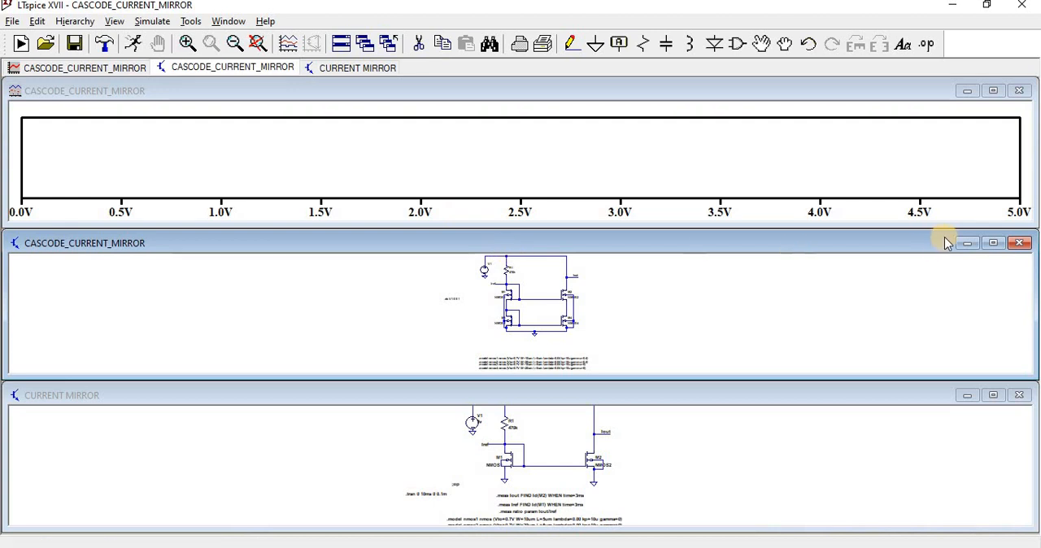
{"action": "left_click", "coordinate": [993, 90]}
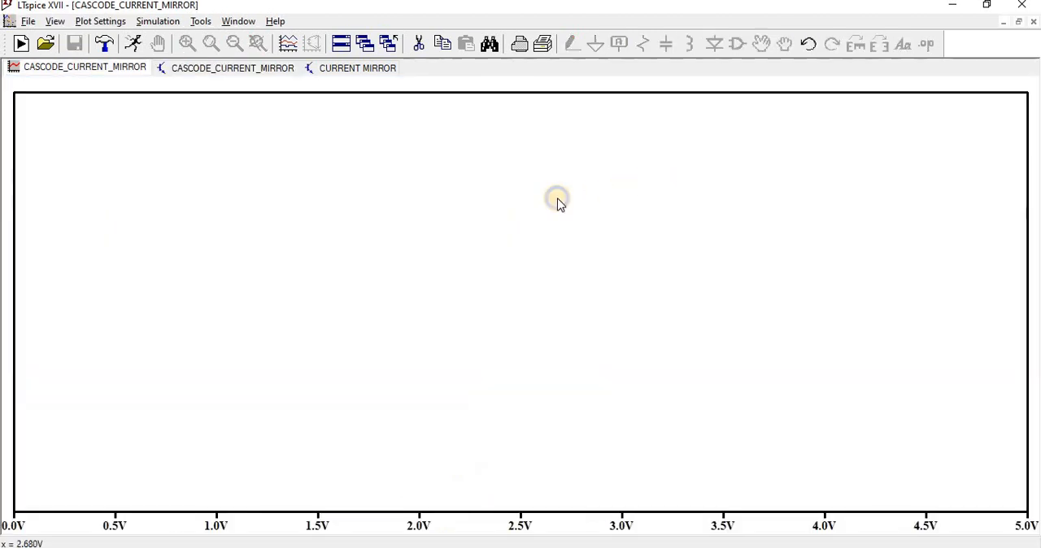
Add the drain current traces Id(M1), Id(M2), Id(M3) and Id(M4) to the plot.
{"action": "right_click", "coordinate": [558, 203]}
{"action": "left_click", "coordinate": [597, 272]}
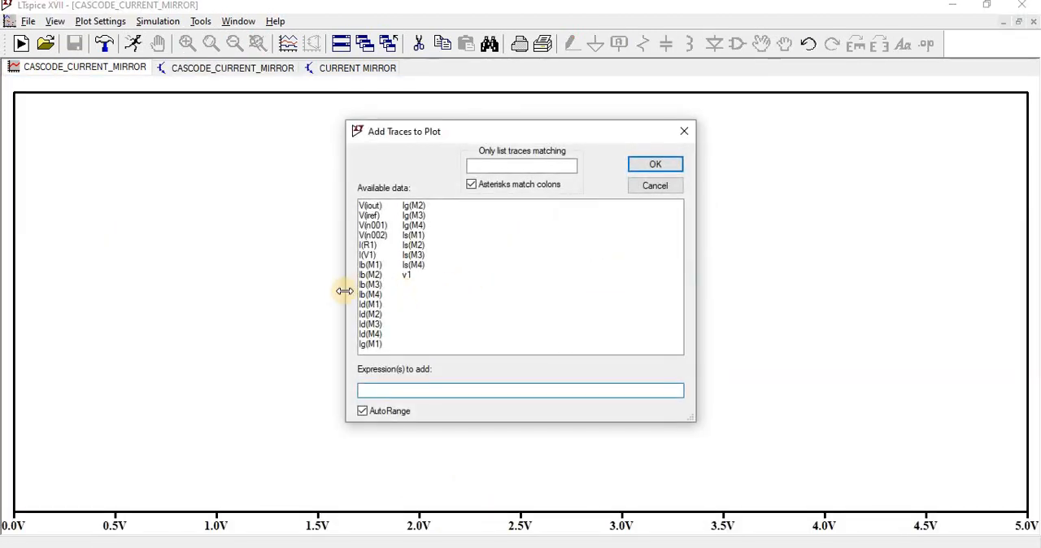
{"action": "left_click", "coordinate": [367, 305]}
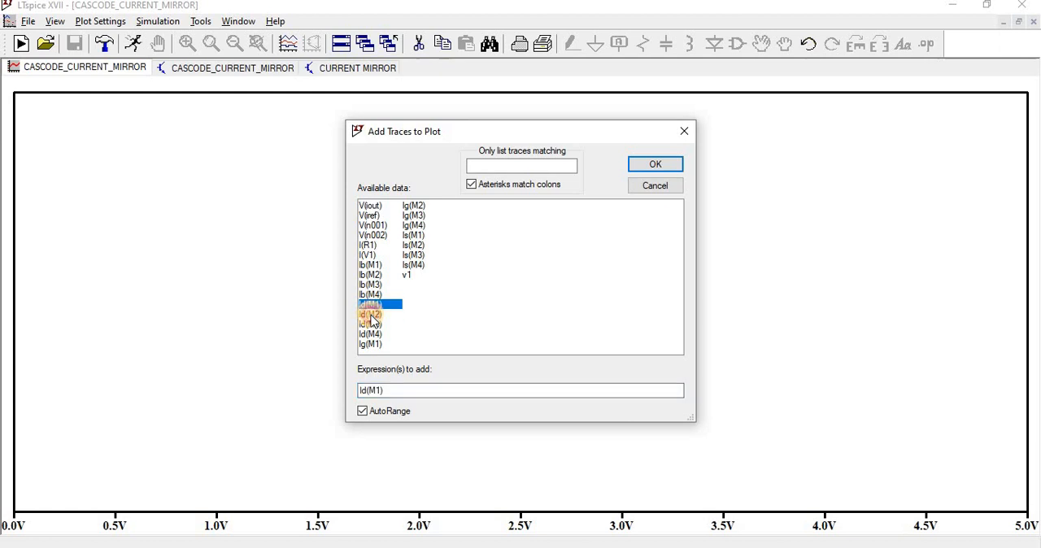
{"action": "left_click", "coordinate": [371, 315]}
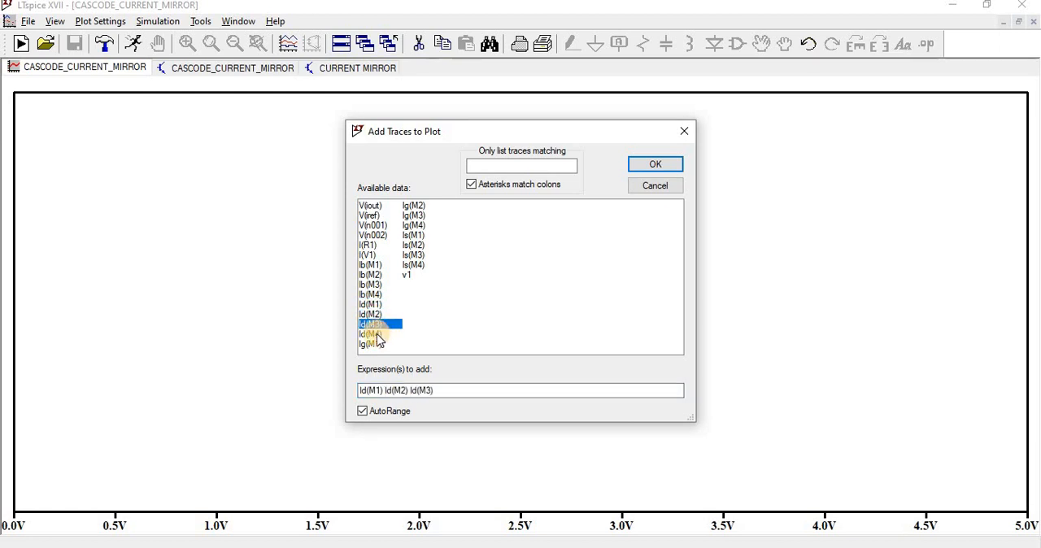
{"action": "left_click", "coordinate": [377, 333]}
{"action": "left_click", "coordinate": [639, 170]}
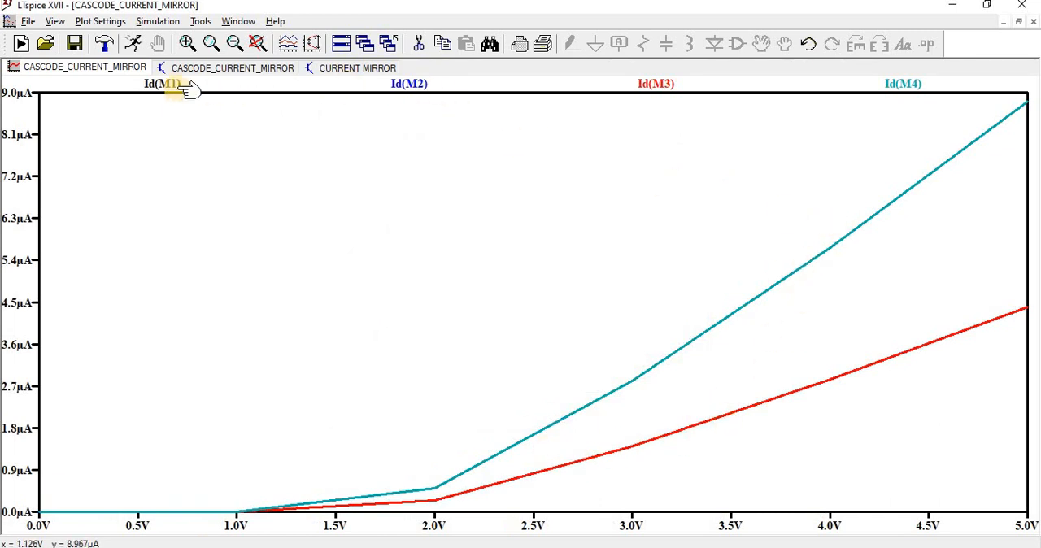
Check the transistors in the cascode schematic and compare the Id(M3), Id(M4), Id(M2) and Id(M1) traces using the plot cursor.
{"action": "left_click", "coordinate": [173, 68]}
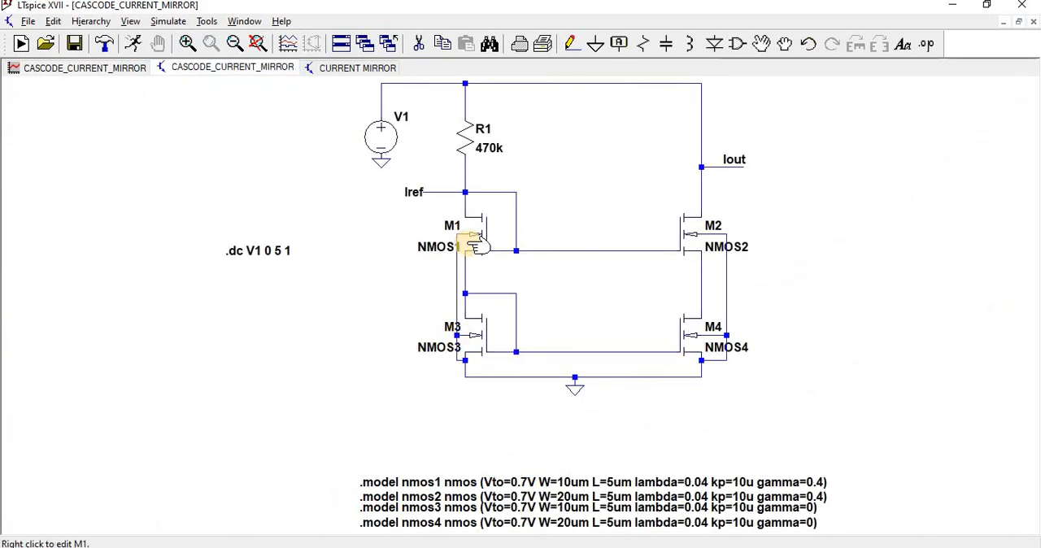
{"action": "left_click", "coordinate": [111, 71]}
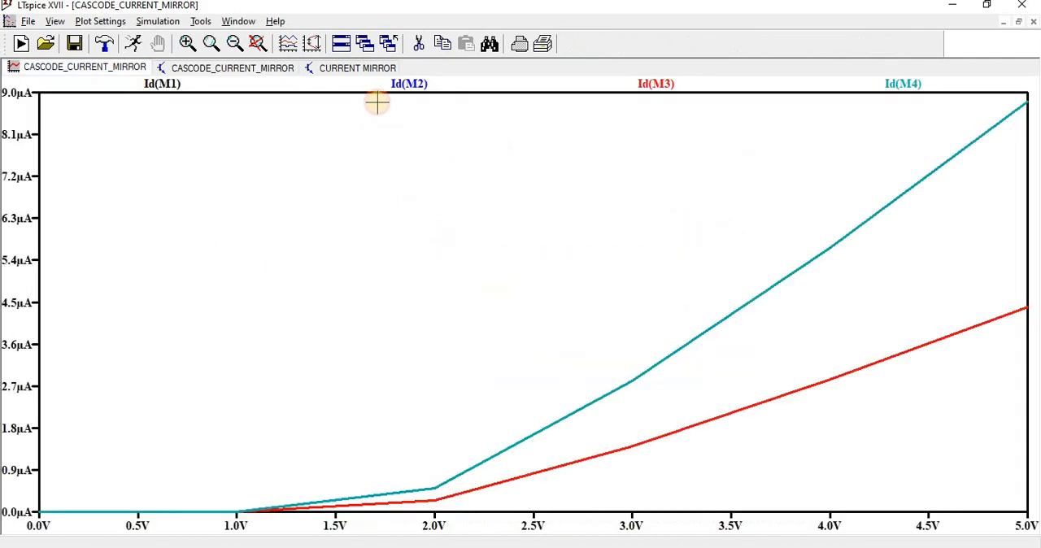
{"action": "left_click", "coordinate": [659, 85]}
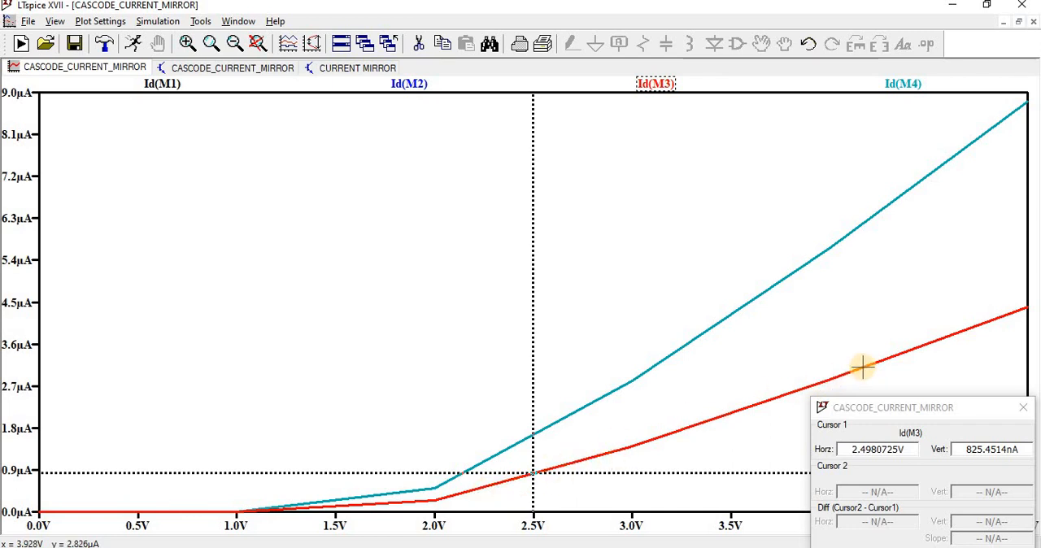
{"action": "left_click", "coordinate": [902, 84]}
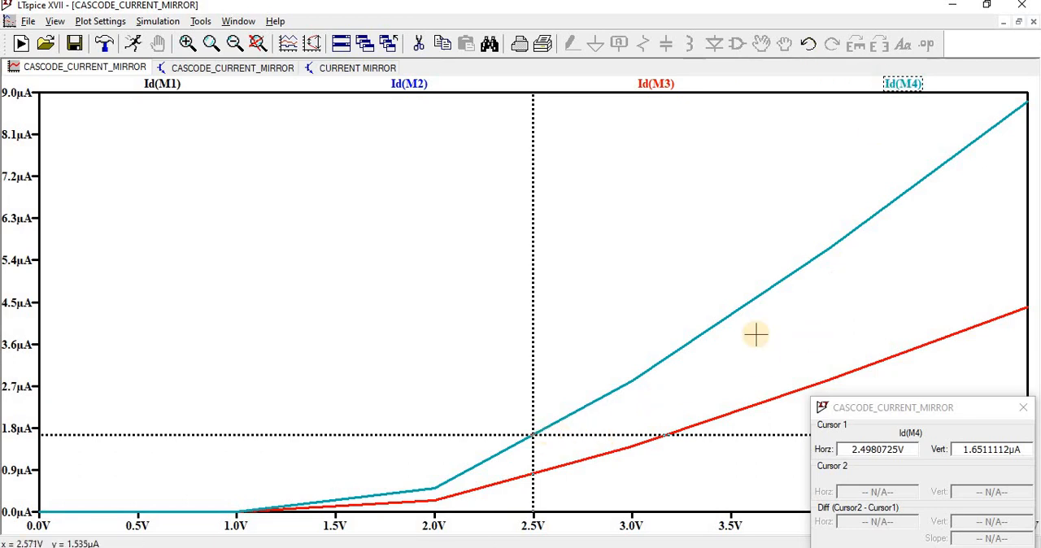
{"action": "left_click", "coordinate": [411, 84]}
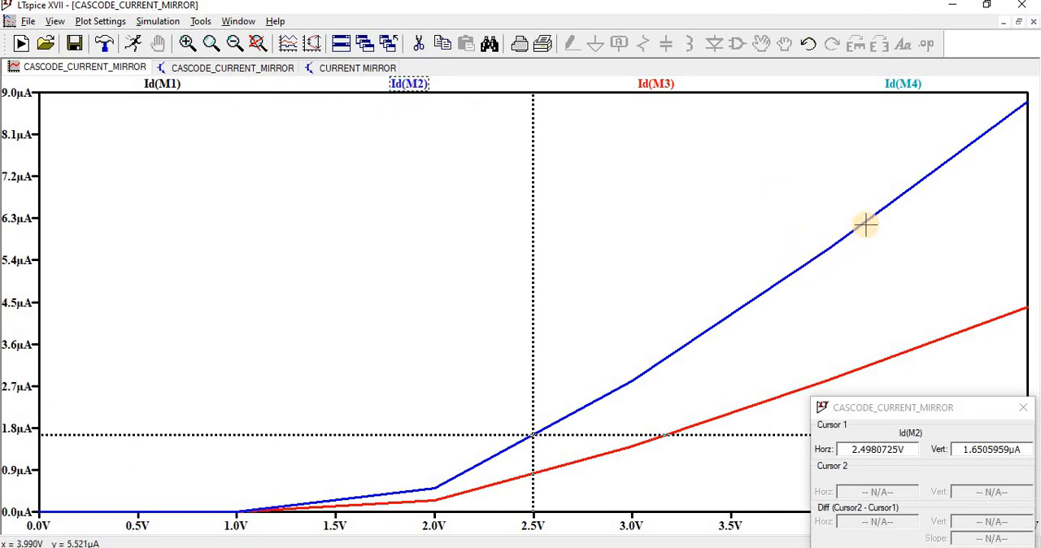
{"action": "left_click", "coordinate": [167, 84]}
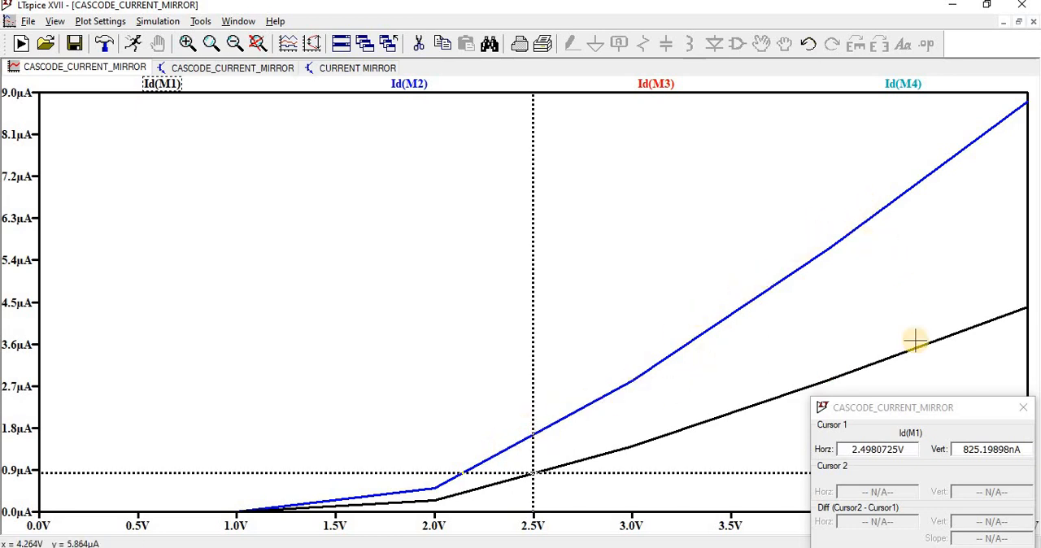
Return to the cascode current mirror schematic and examine its SPICE netlist.
{"action": "left_click", "coordinate": [213, 73]}
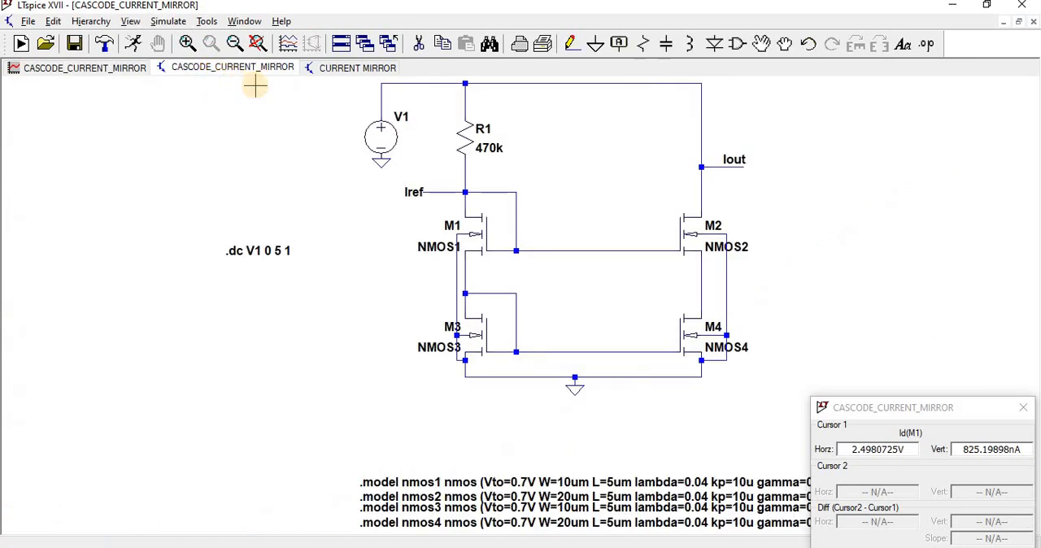
{"action": "left_click", "coordinate": [132, 21]}
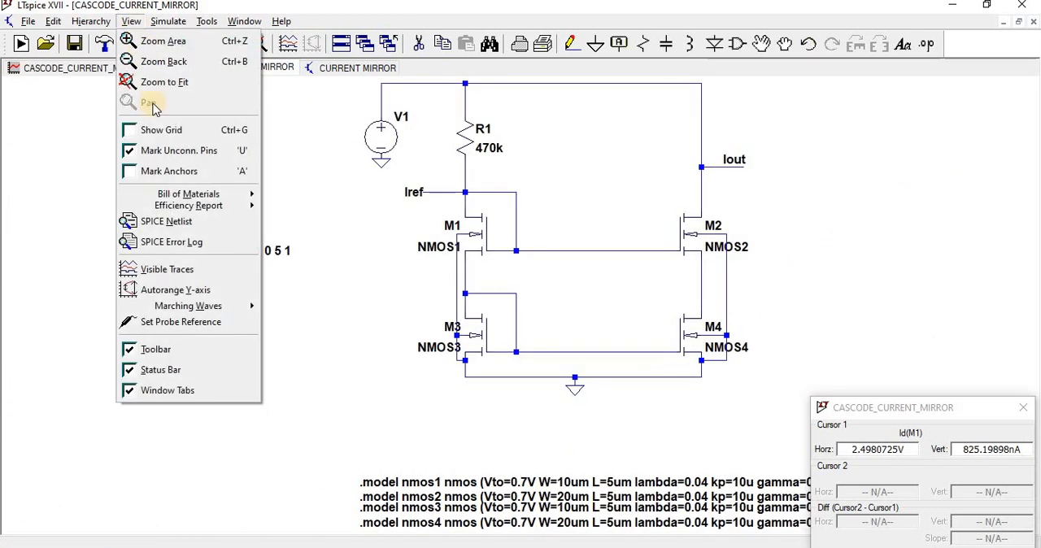
{"action": "left_click", "coordinate": [170, 221]}
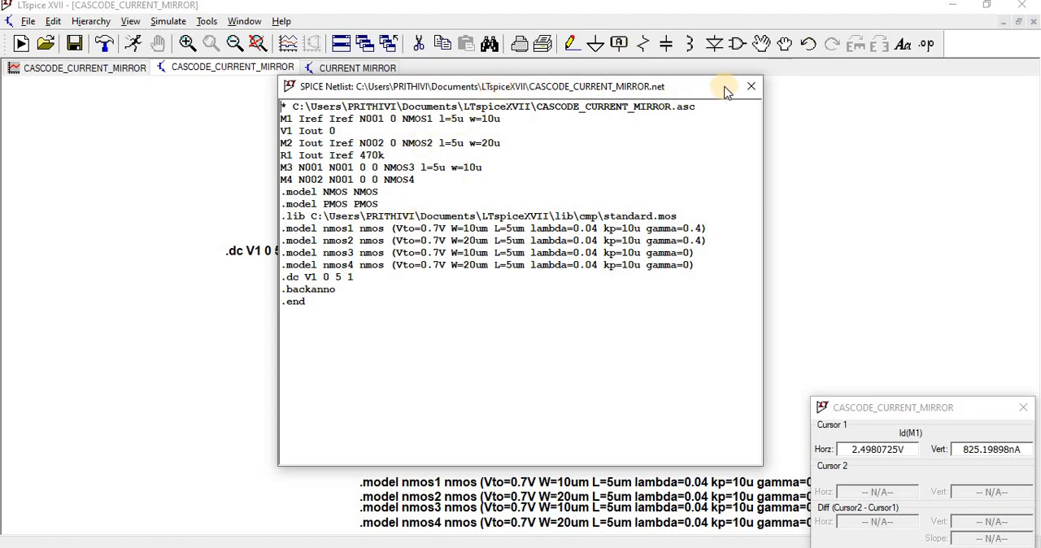
{"action": "left_click", "coordinate": [751, 86]}
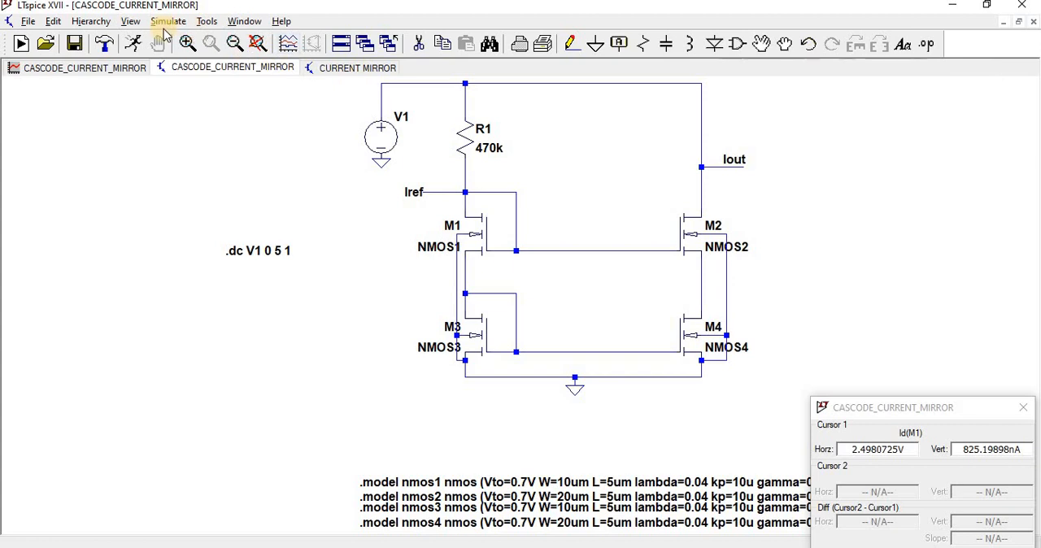
Replace the DC sweep with a transient analysis (stop time 5ms, start saving at 0, maximum timestep 0.1ms), placing the directive below the sweep command.
{"action": "left_click", "coordinate": [167, 23]}
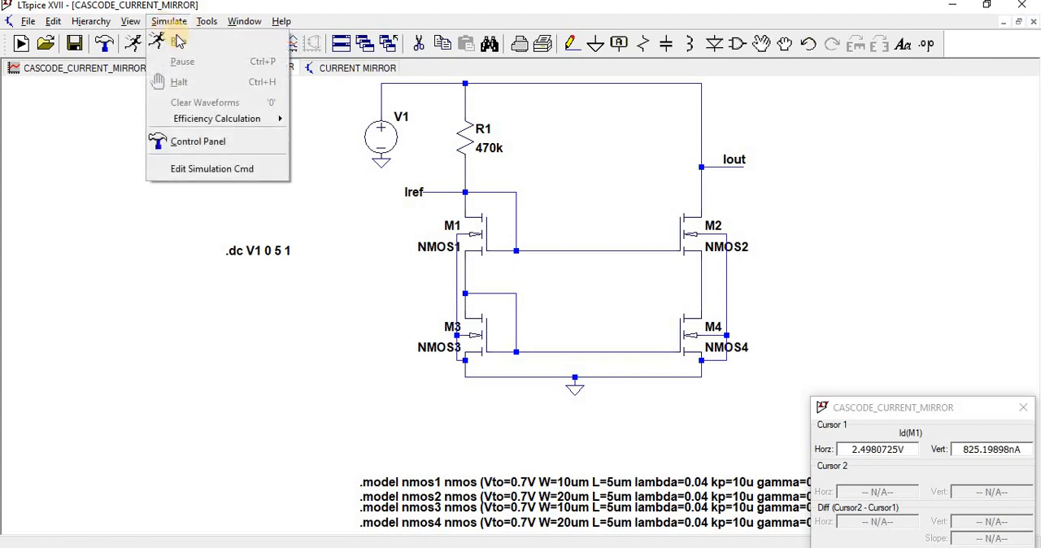
{"action": "left_click", "coordinate": [183, 169]}
{"action": "left_click", "coordinate": [384, 170]}
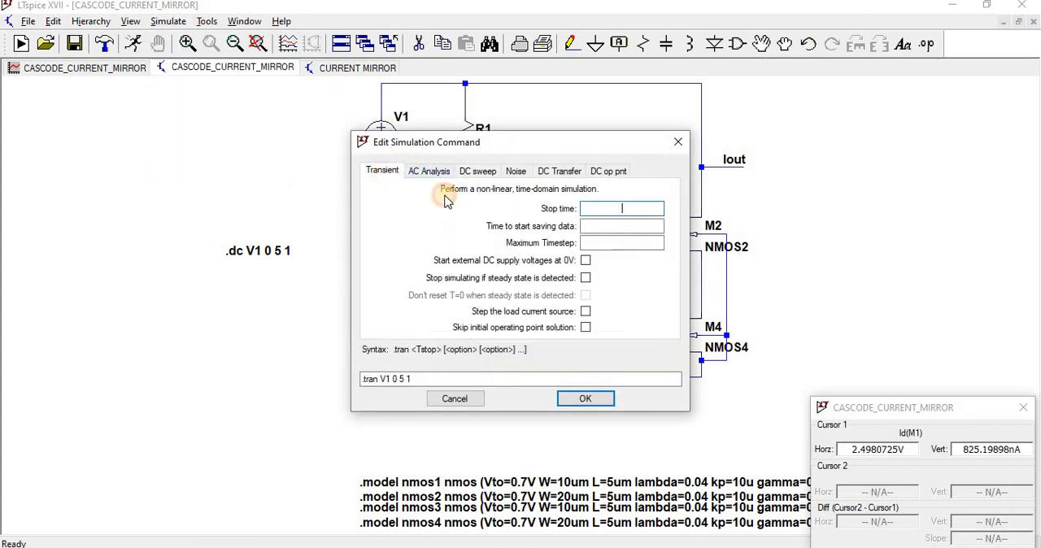
{"action": "left_click", "coordinate": [630, 210]}
{"action": "type", "text": "5"}
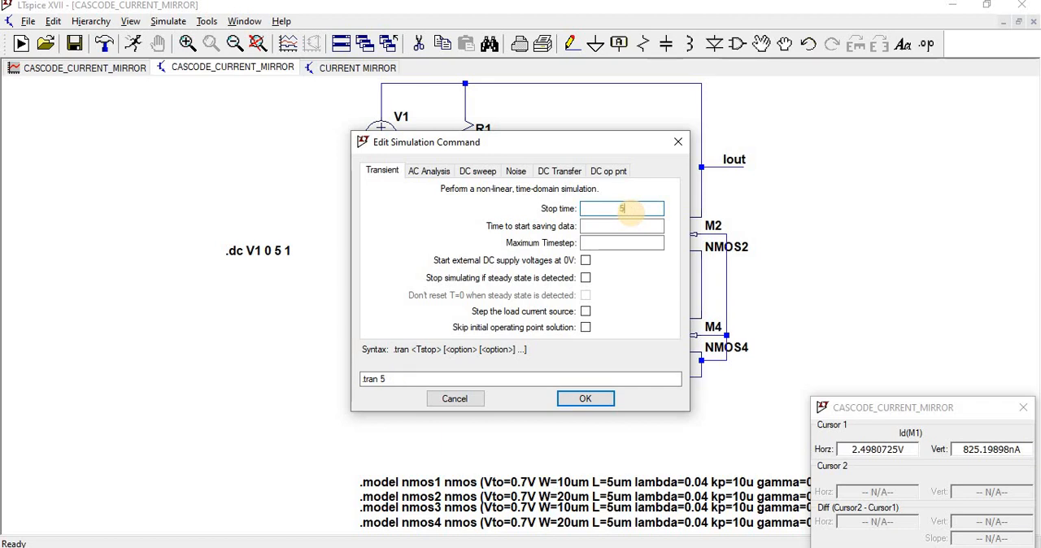
{"action": "type", "text": "ms "}
{"action": "type", "text": "0 "}
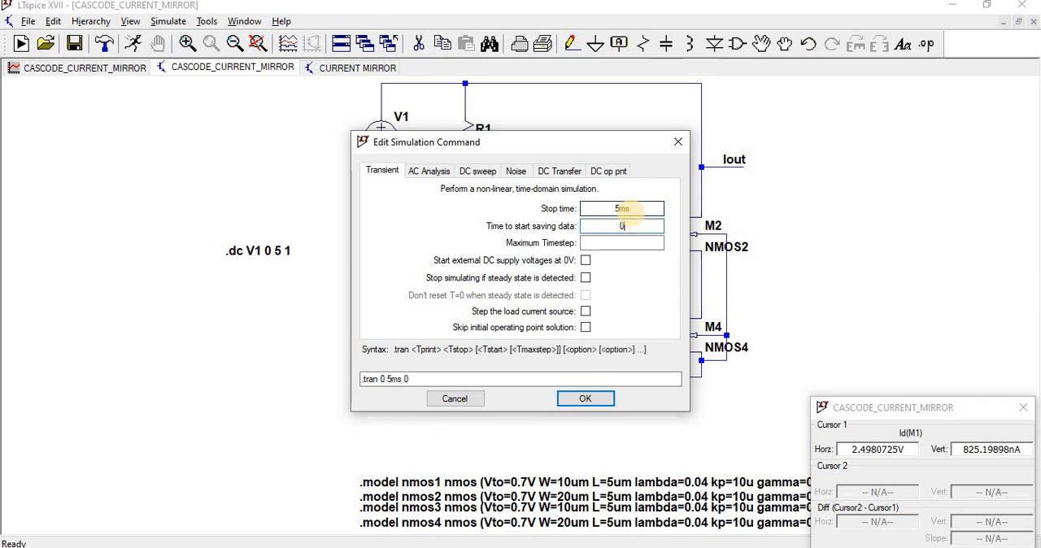
{"action": "type", "text": "0."}
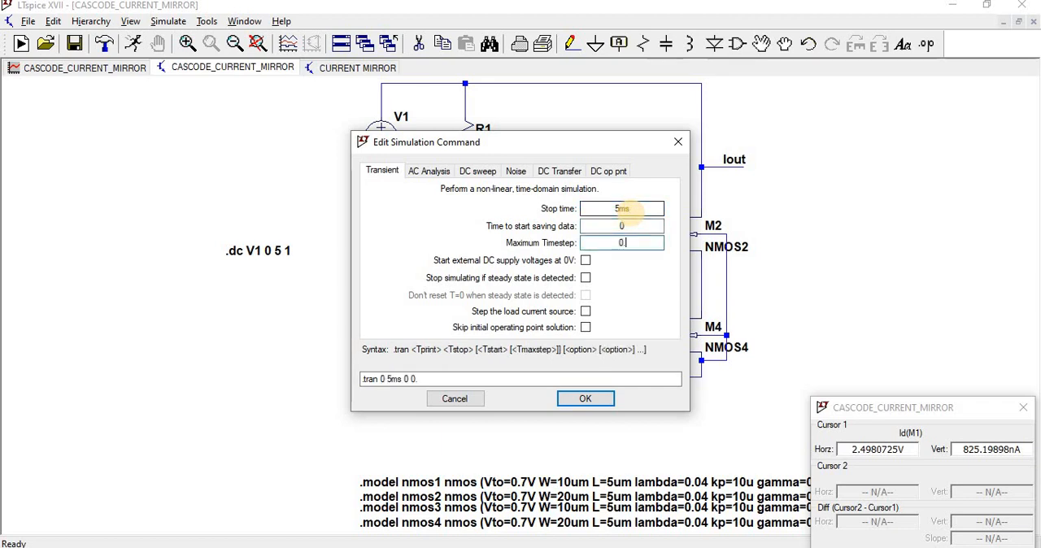
{"action": "type", "text": "1ms"}
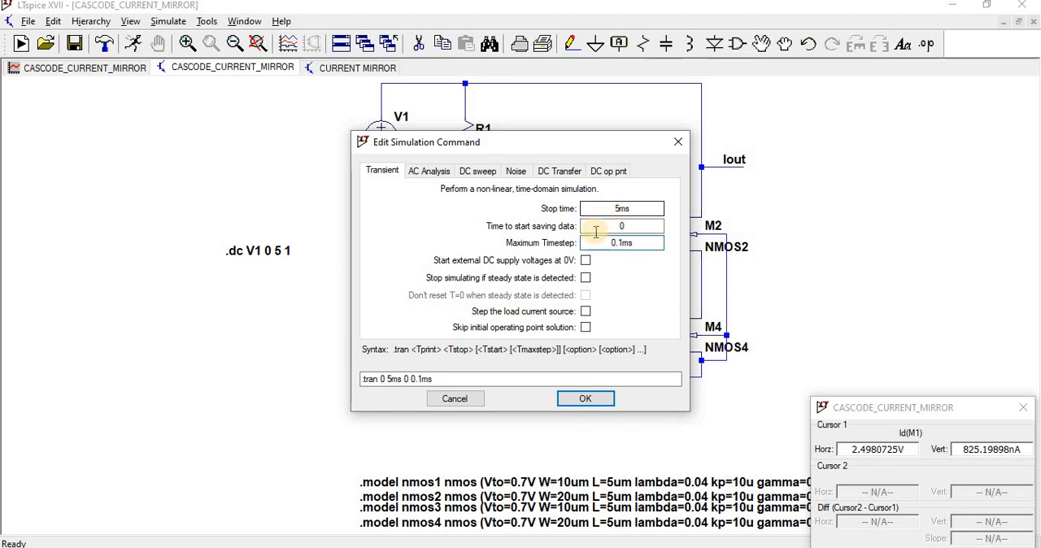
{"action": "left_click", "coordinate": [592, 400]}
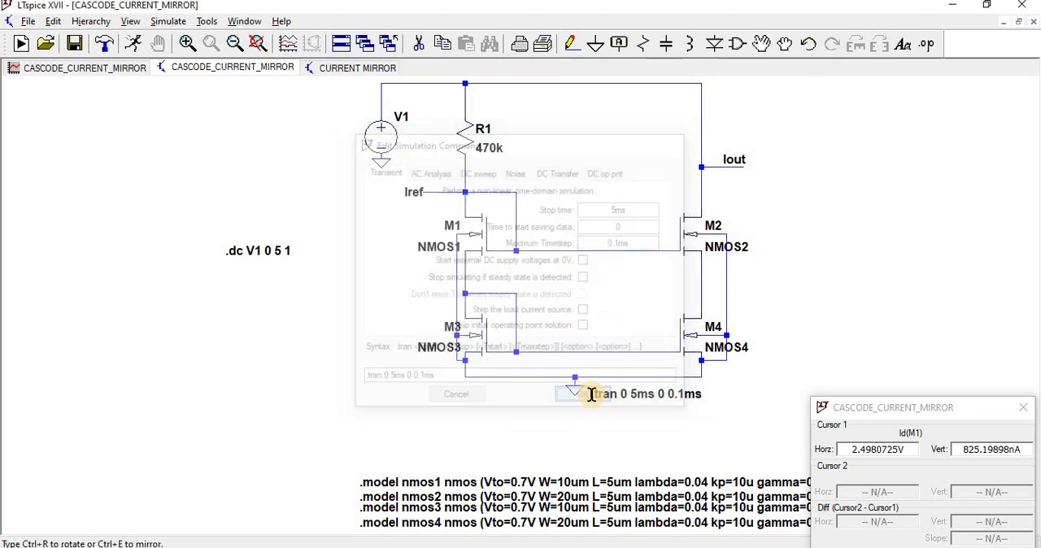
{"action": "left_click", "coordinate": [214, 297]}
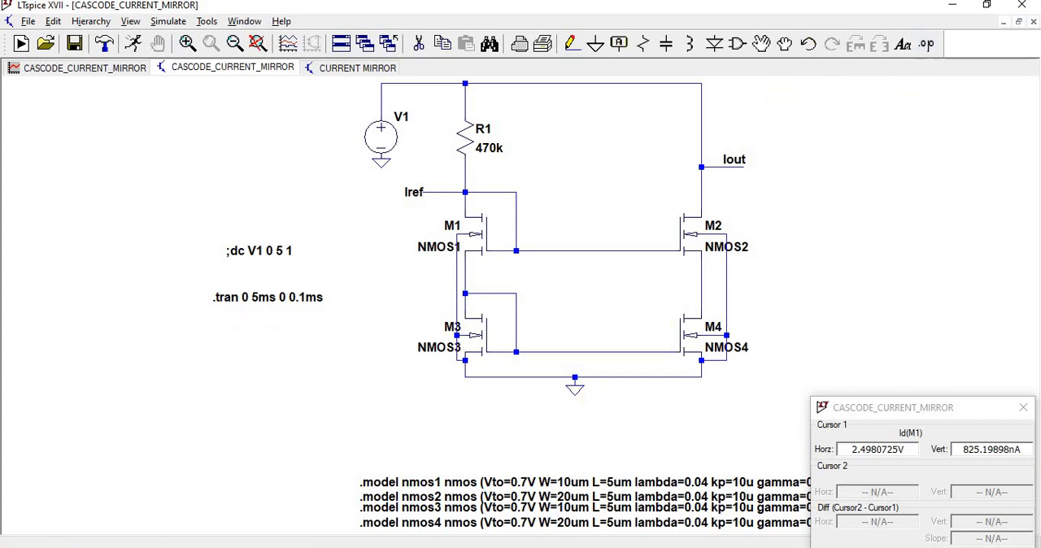
Switch to Word, make the Iref and Iout measurement conditions time=3ms, and copy the three .meas lines.
{"action": "left_click", "coordinate": [496, 547]}
{"action": "left_click_drag", "start_coordinate": [476, 342], "coordinate": [440, 344]}
{"action": "type", "text": "time"}
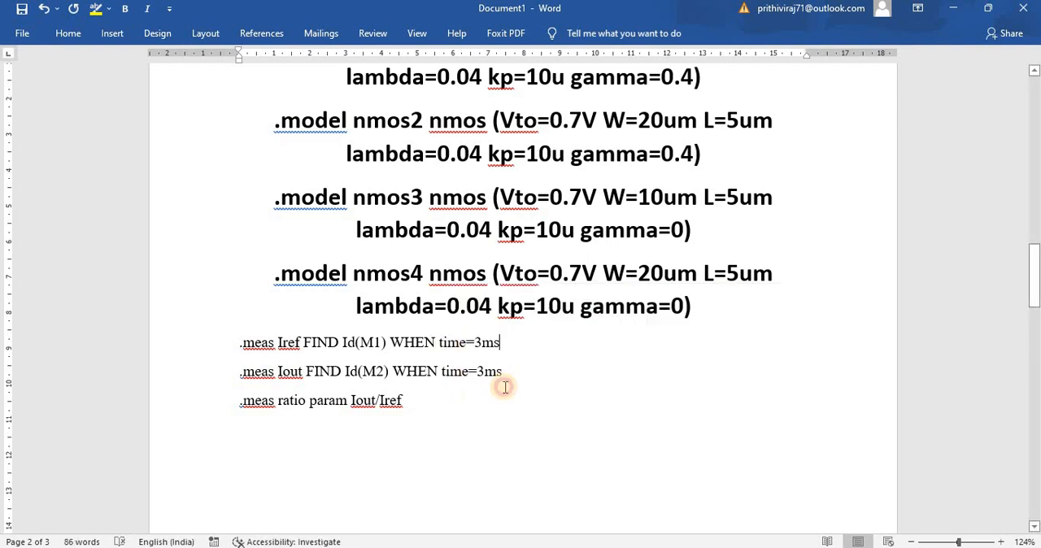
{"action": "left_click_drag", "start_coordinate": [413, 402], "coordinate": [235, 340]}
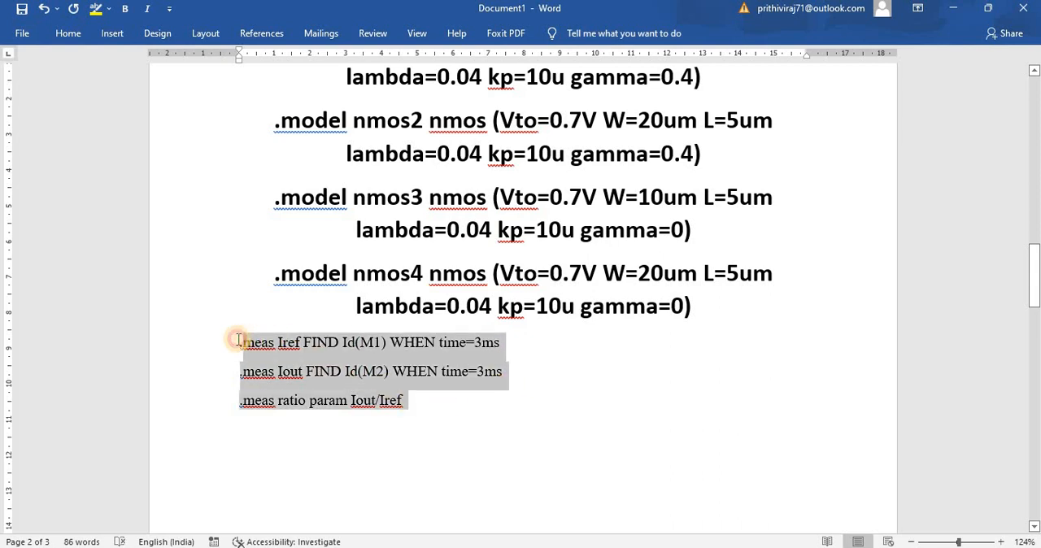
{"action": "right_click", "coordinate": [260, 350]}
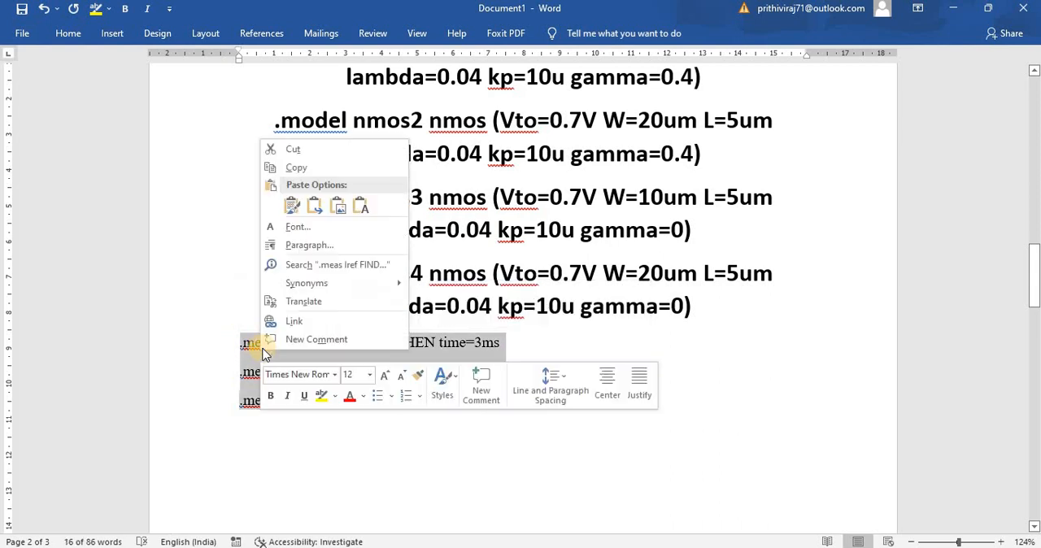
{"action": "left_click", "coordinate": [296, 168]}
Back in LTspice, paste the copied Iref, Iout and ratio .meas lines as a SPICE directive below the cascode circuit.
{"action": "key", "text": "alt+Tab"}
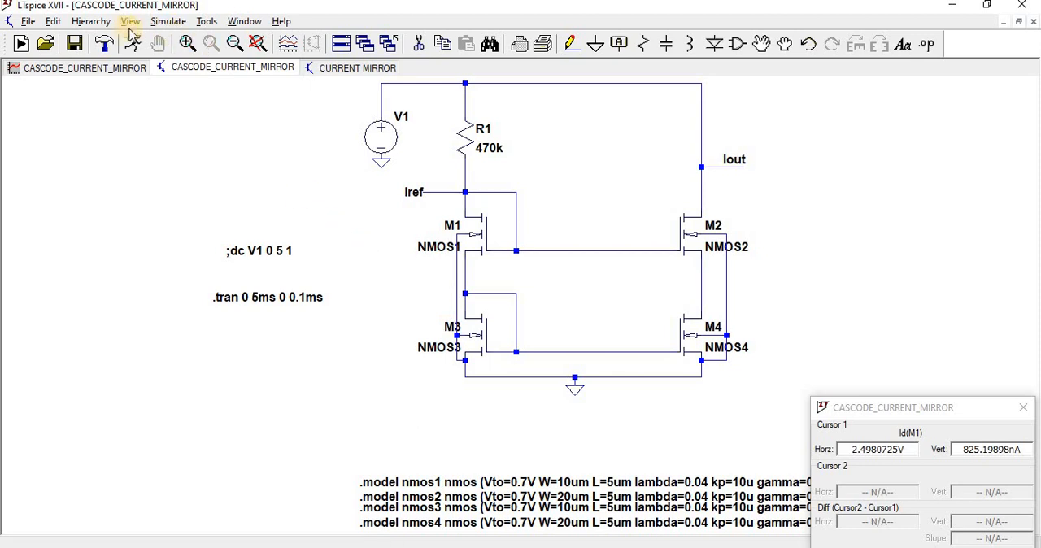
{"action": "left_click", "coordinate": [929, 46]}
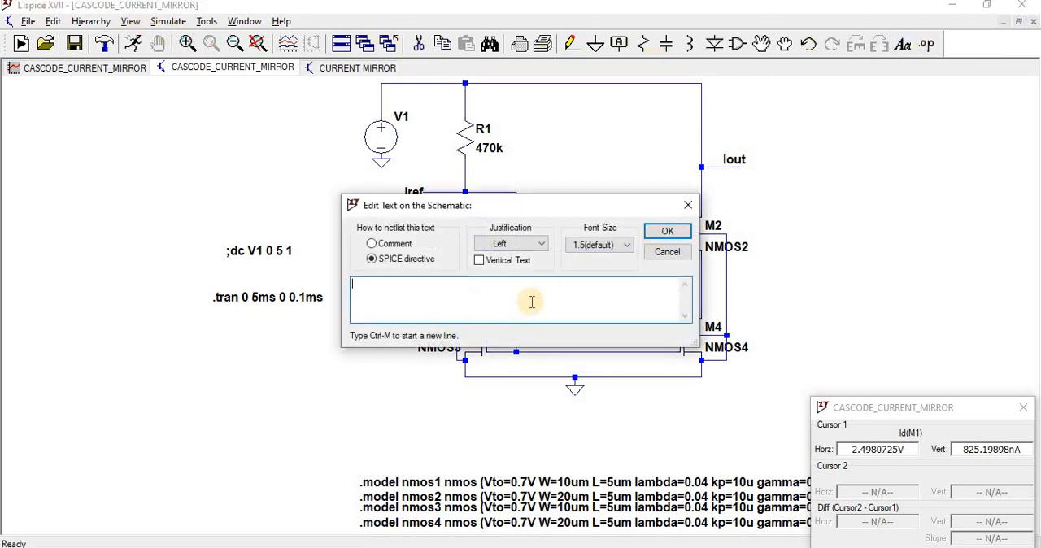
{"action": "right_click", "coordinate": [476, 302]}
{"action": "left_click", "coordinate": [496, 289]}
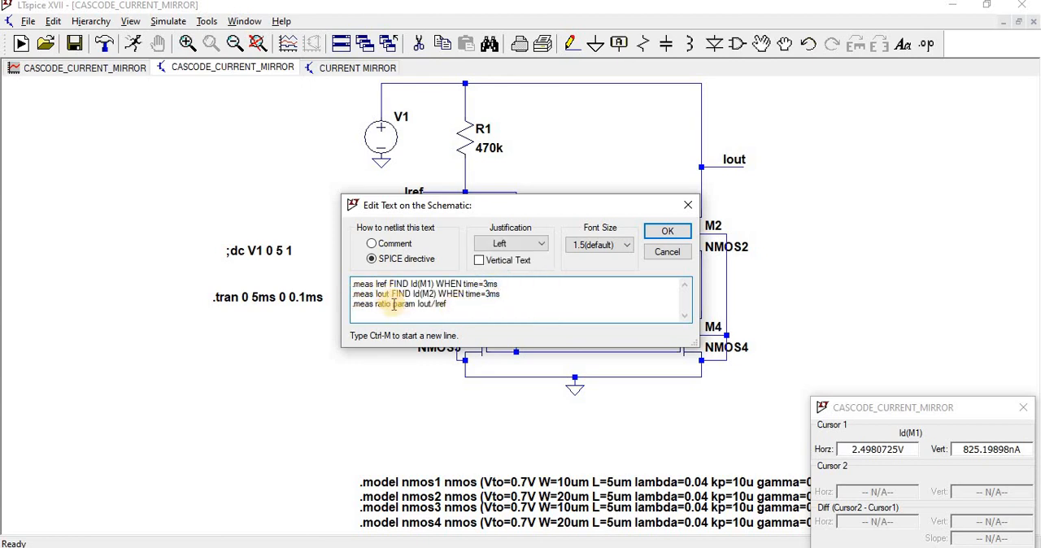
{"action": "left_click", "coordinate": [664, 234]}
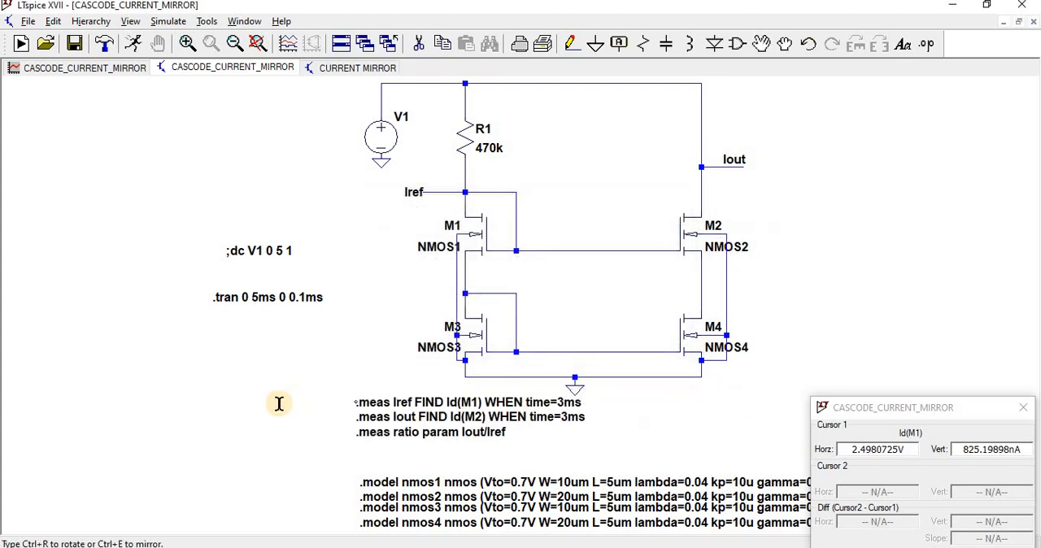
{"action": "left_click", "coordinate": [279, 407]}
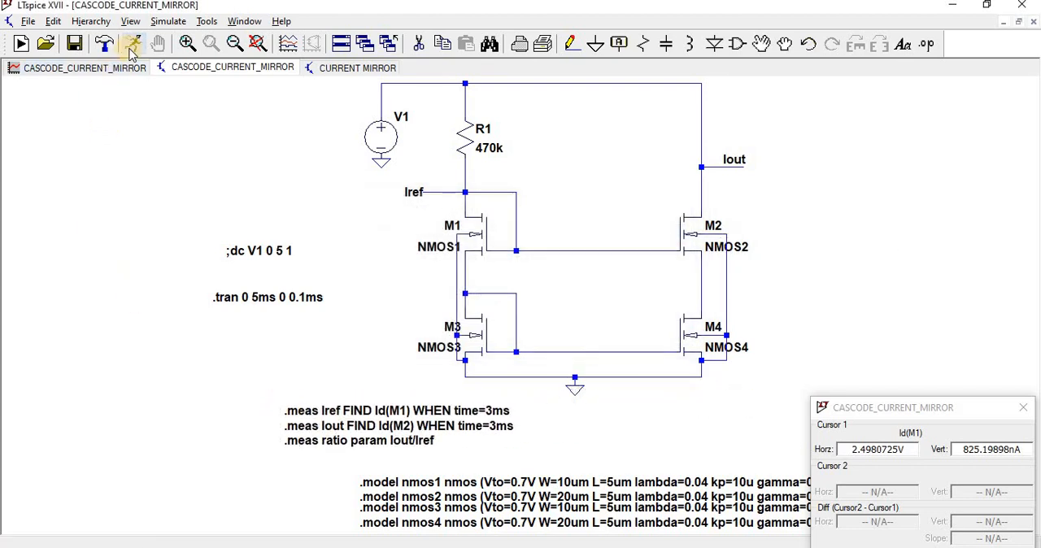
Run the transient simulation, view its waveform window maximized, and close that window.
{"action": "left_click", "coordinate": [133, 45]}
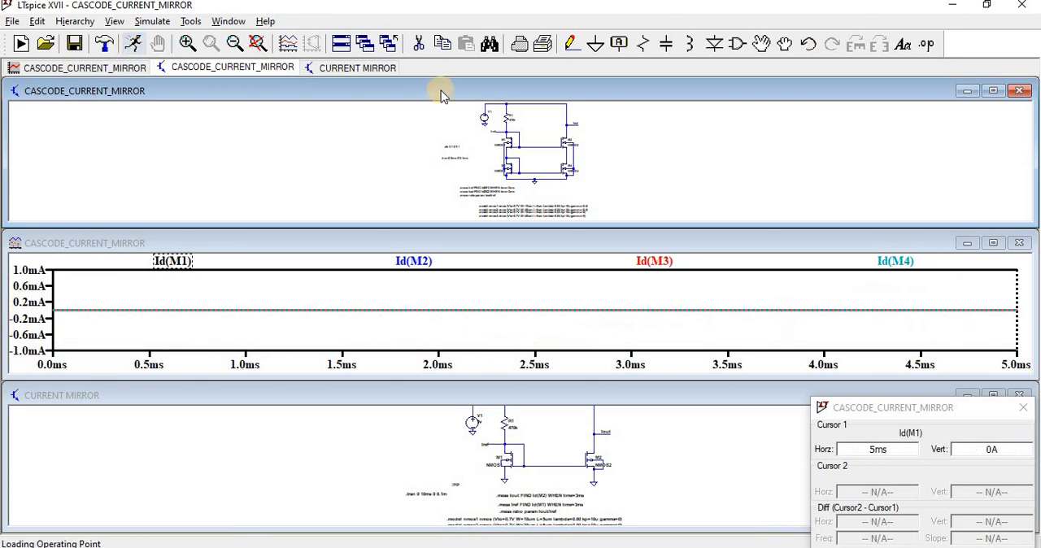
{"action": "left_click", "coordinate": [993, 245]}
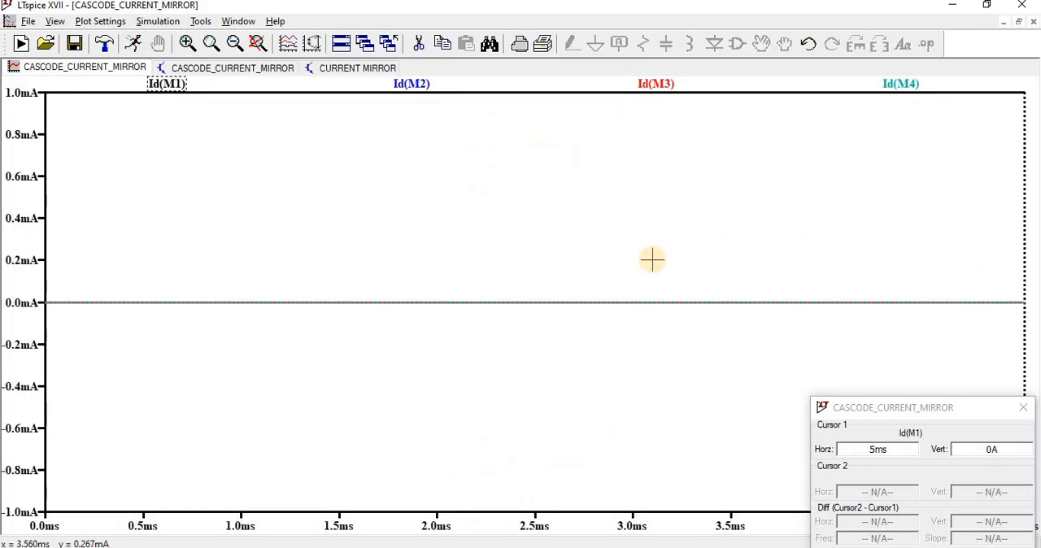
{"action": "right_click", "coordinate": [128, 69]}
{"action": "left_click", "coordinate": [147, 106]}
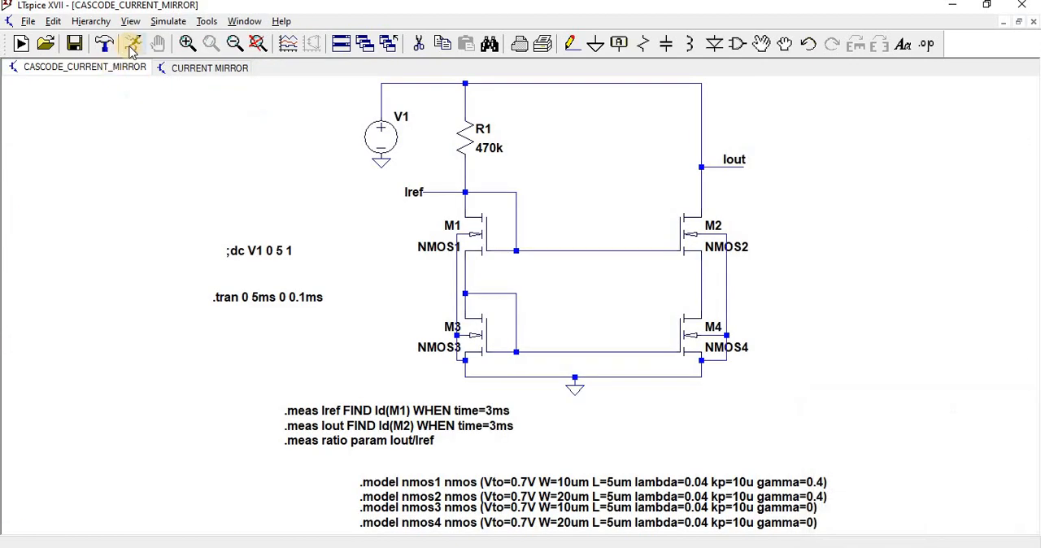
Rerun the transient simulation with Id(M1), Id(M2), Id(M3) and Id(M4) plotted, and close the plot window.
{"action": "left_click", "coordinate": [132, 43]}
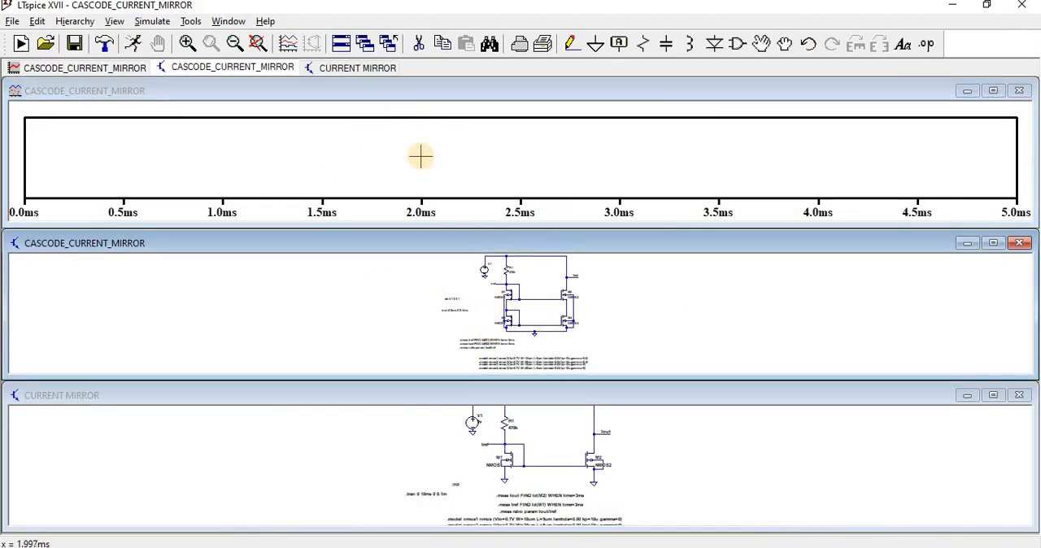
{"action": "right_click", "coordinate": [421, 156]}
{"action": "left_click", "coordinate": [463, 230]}
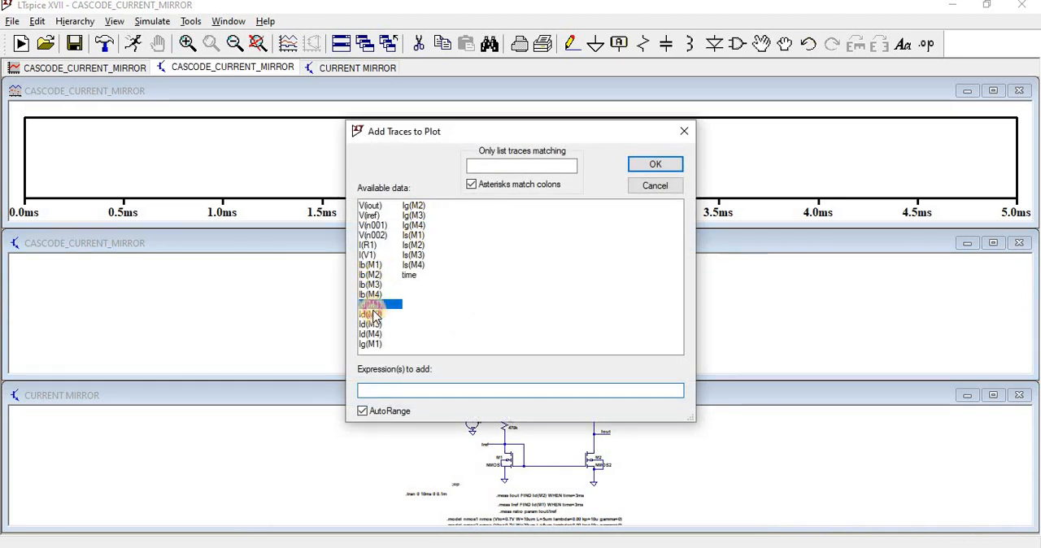
{"action": "left_click", "coordinate": [372, 314]}
{"action": "left_click", "coordinate": [373, 324]}
{"action": "left_click", "coordinate": [372, 334]}
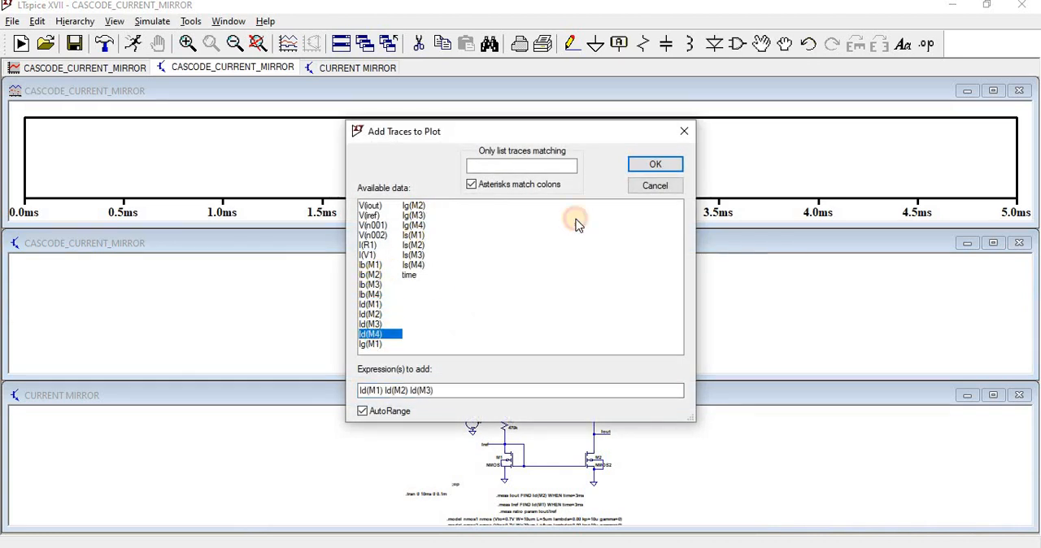
{"action": "left_click", "coordinate": [646, 165]}
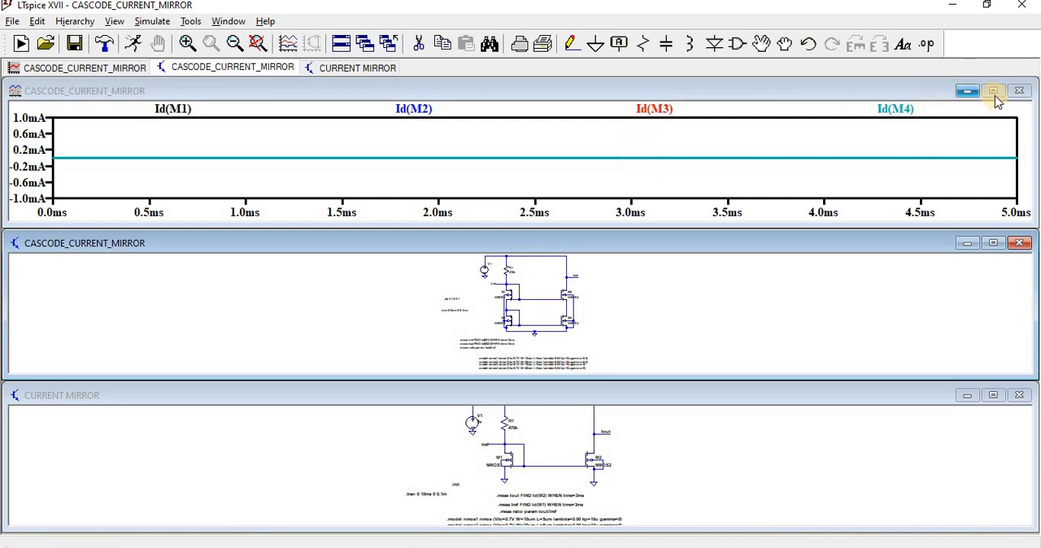
{"action": "left_click", "coordinate": [1019, 91]}
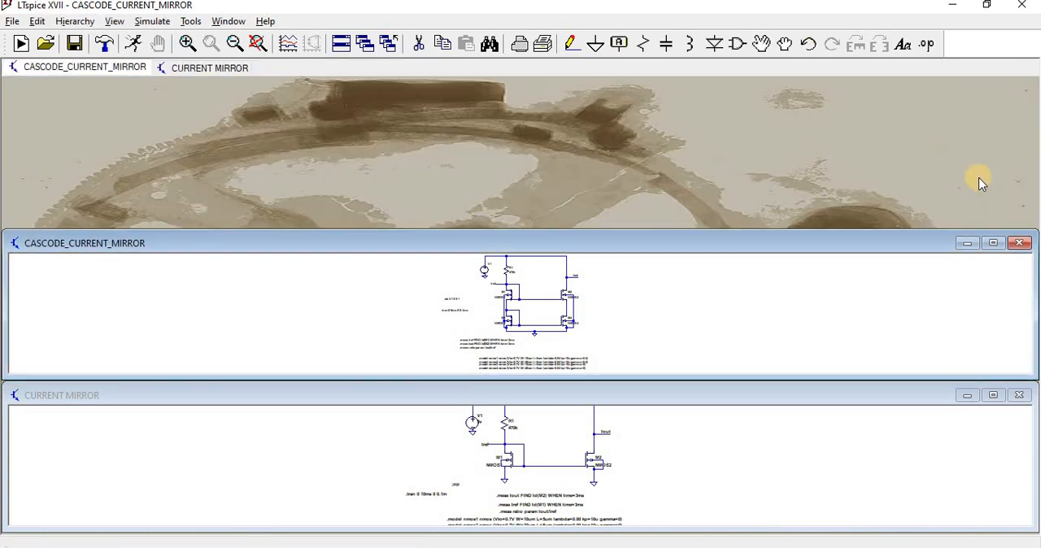
Maximize the cascode schematic and set the DC value of voltage source V1 to 5 V.
{"action": "left_click", "coordinate": [994, 243]}
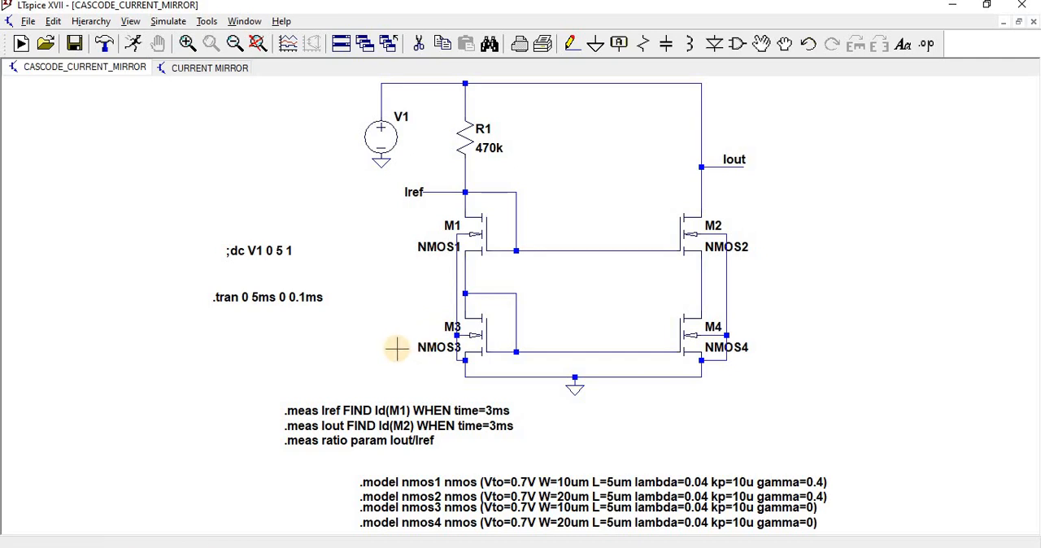
{"action": "right_click", "coordinate": [387, 140]}
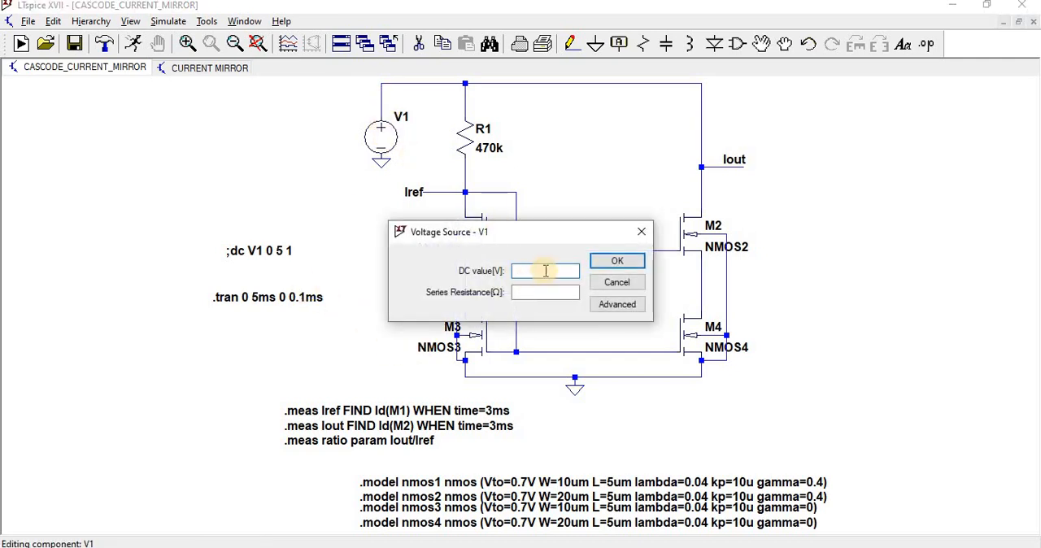
{"action": "left_click", "coordinate": [619, 260]}
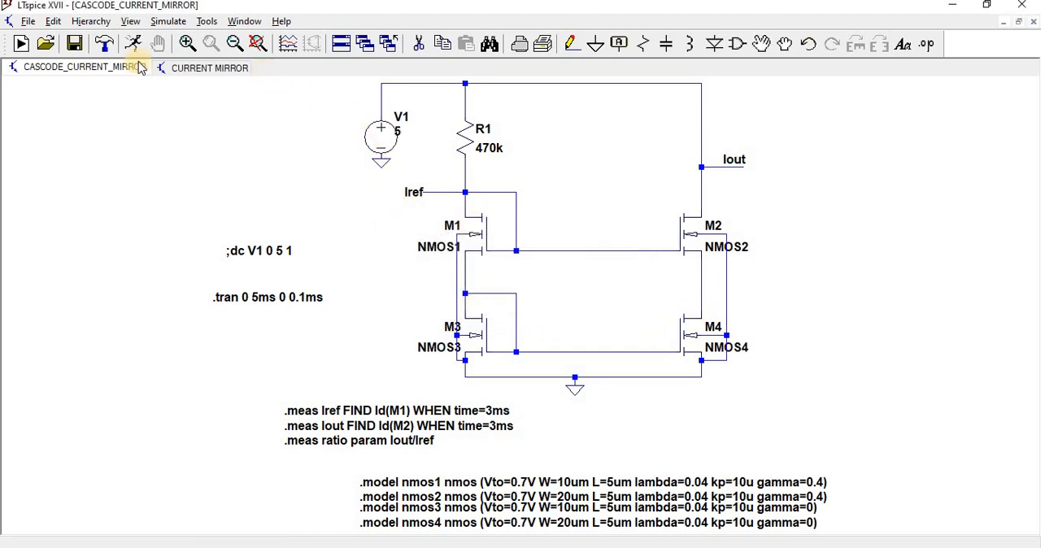
Run the transient simulation and plot Id(M1), Id(M2), Id(M3) and Id(M4) in a maximized waveform window.
{"action": "left_click", "coordinate": [132, 47]}
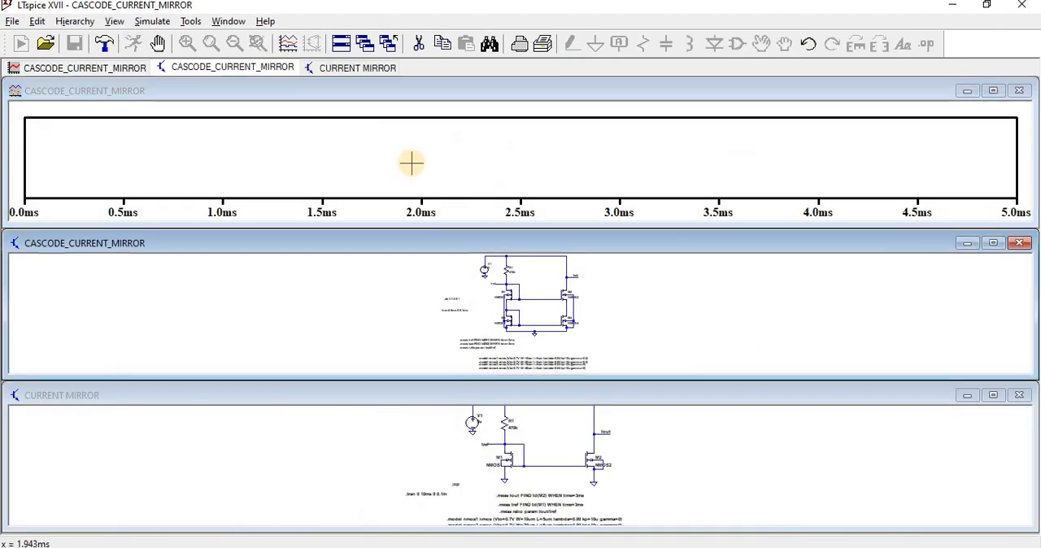
{"action": "right_click", "coordinate": [412, 161]}
{"action": "left_click", "coordinate": [432, 233]}
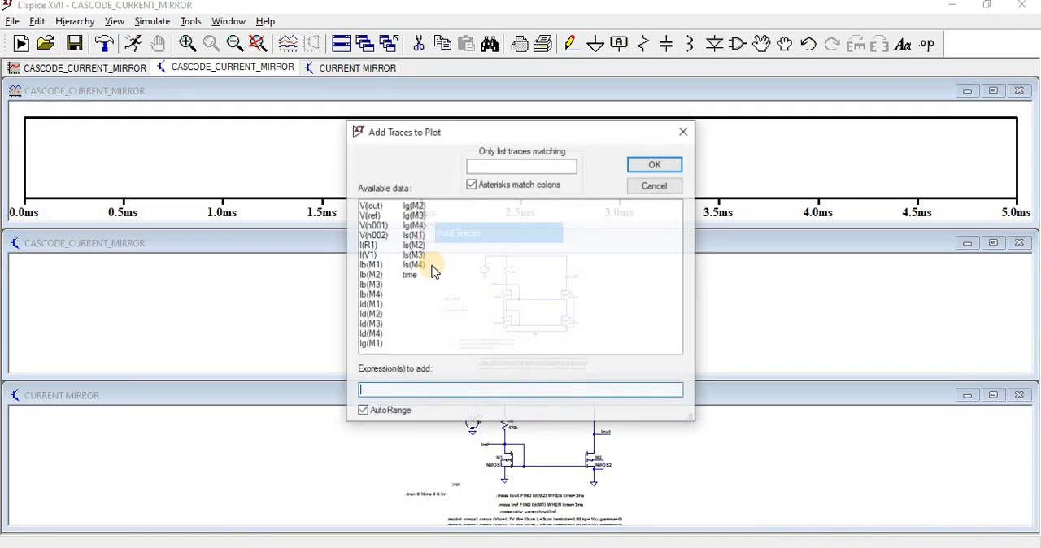
{"action": "left_click", "coordinate": [372, 305]}
{"action": "left_click", "coordinate": [373, 315]}
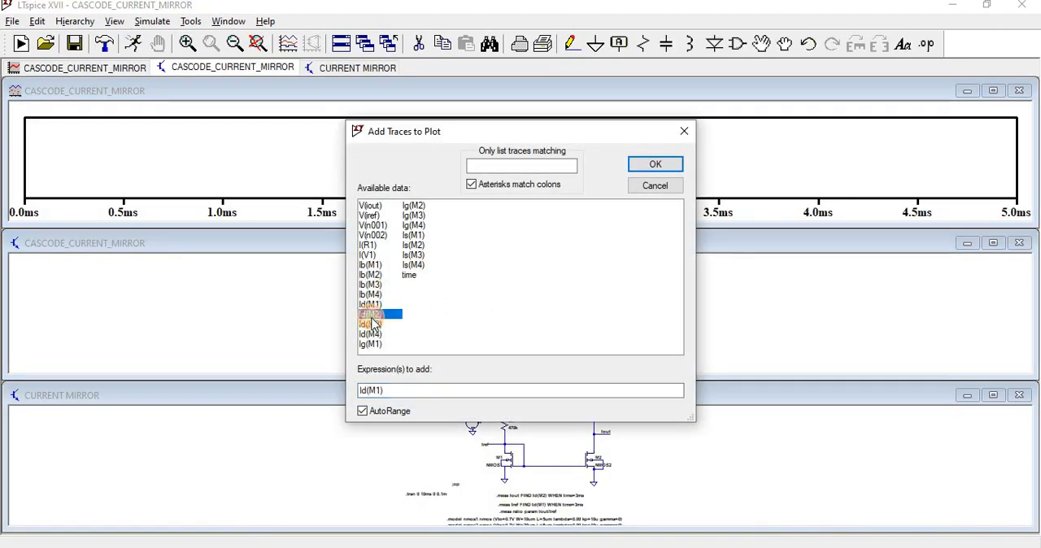
{"action": "left_click", "coordinate": [371, 324]}
{"action": "left_click", "coordinate": [370, 334]}
{"action": "left_click", "coordinate": [643, 164]}
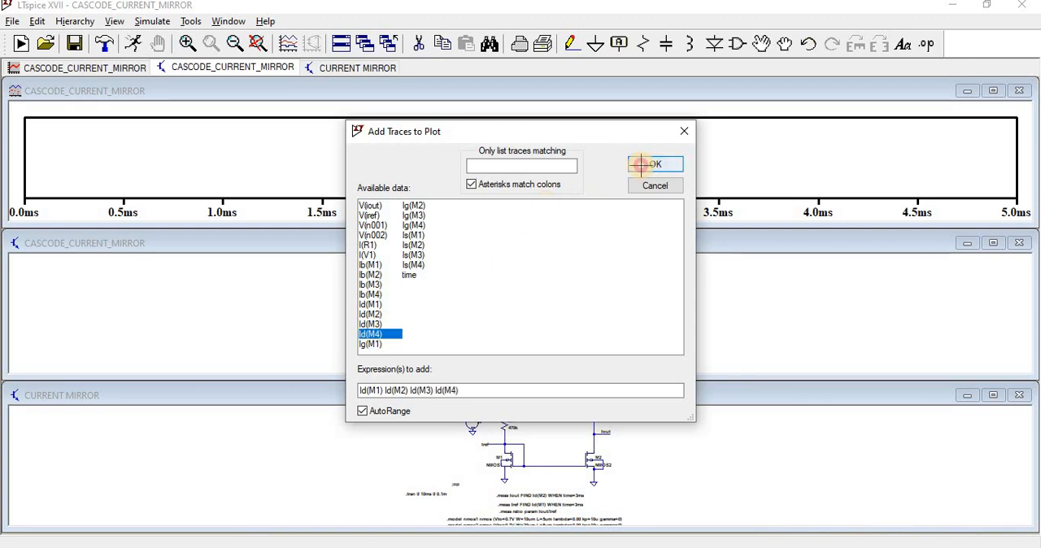
{"action": "left_click", "coordinate": [994, 91]}
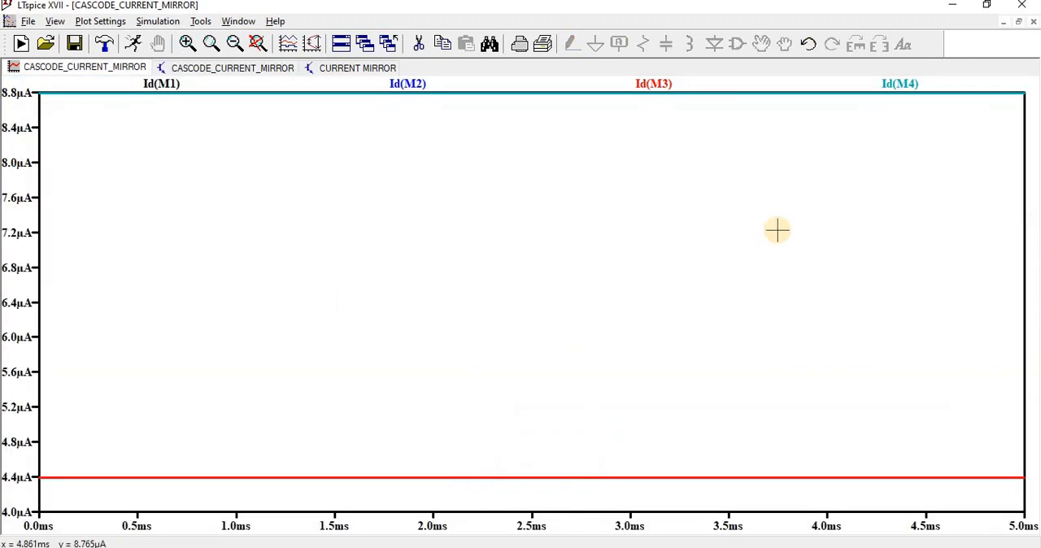
Set the waveform plot's vertical axis limits to 10 µA at the top and 0 at the bottom.
{"action": "right_click", "coordinate": [11, 273]}
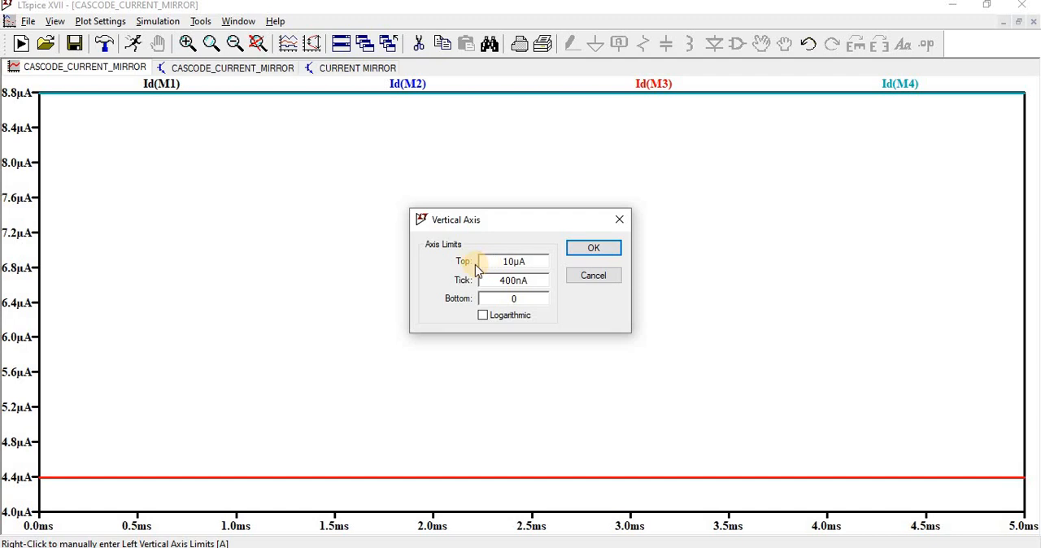
{"action": "left_click", "coordinate": [579, 252]}
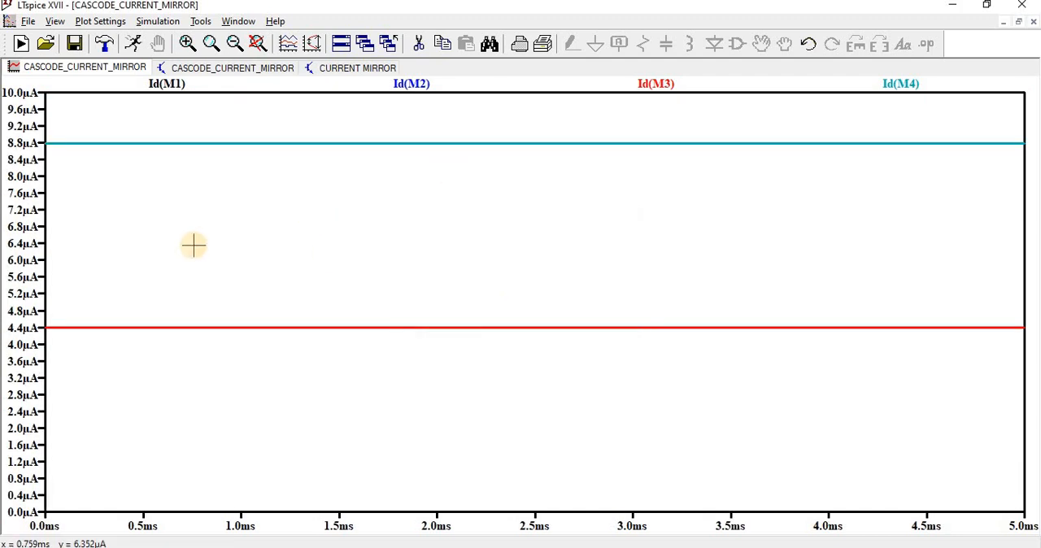
Read the cursor values of Id(M1), Id(M4), Id(M3) and Id(M2) one after another, ending on Id(M1).
{"action": "left_click", "coordinate": [171, 85]}
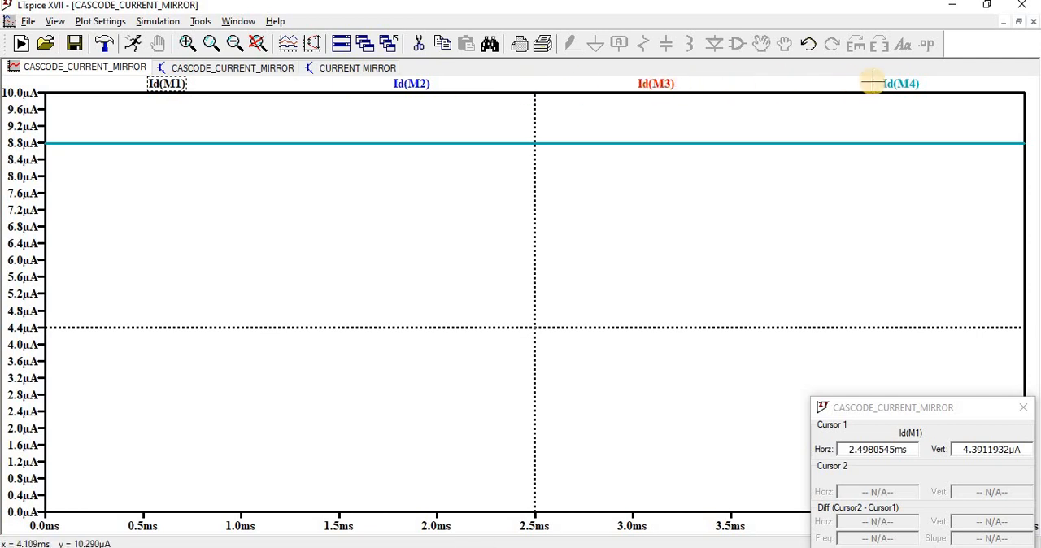
{"action": "left_click", "coordinate": [901, 84]}
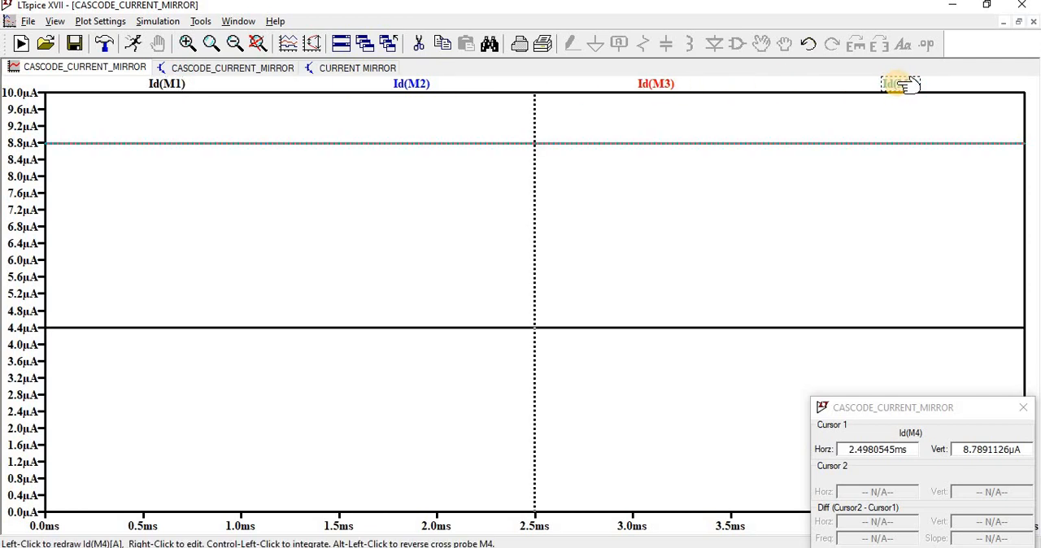
{"action": "left_click", "coordinate": [672, 85]}
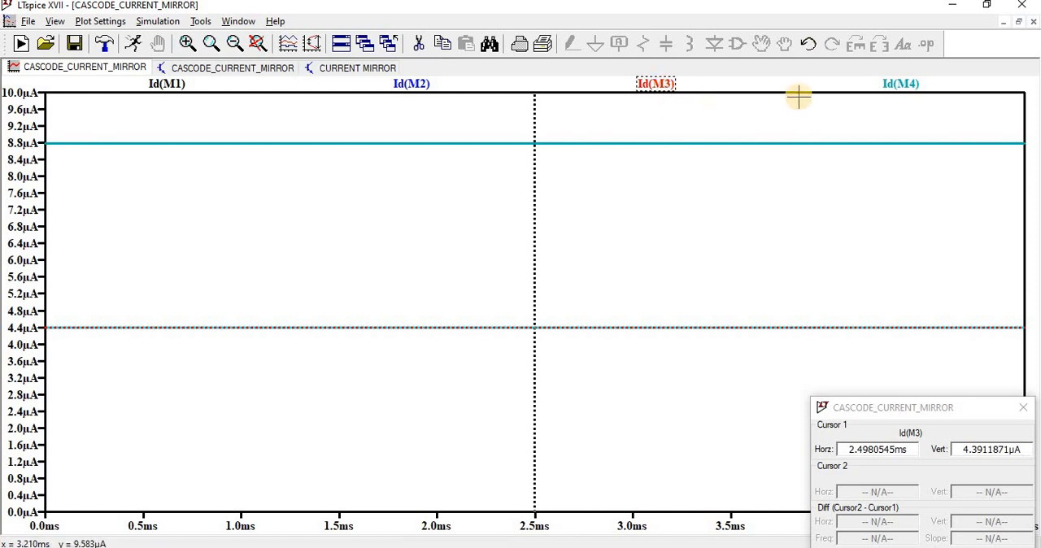
{"action": "left_click", "coordinate": [898, 86]}
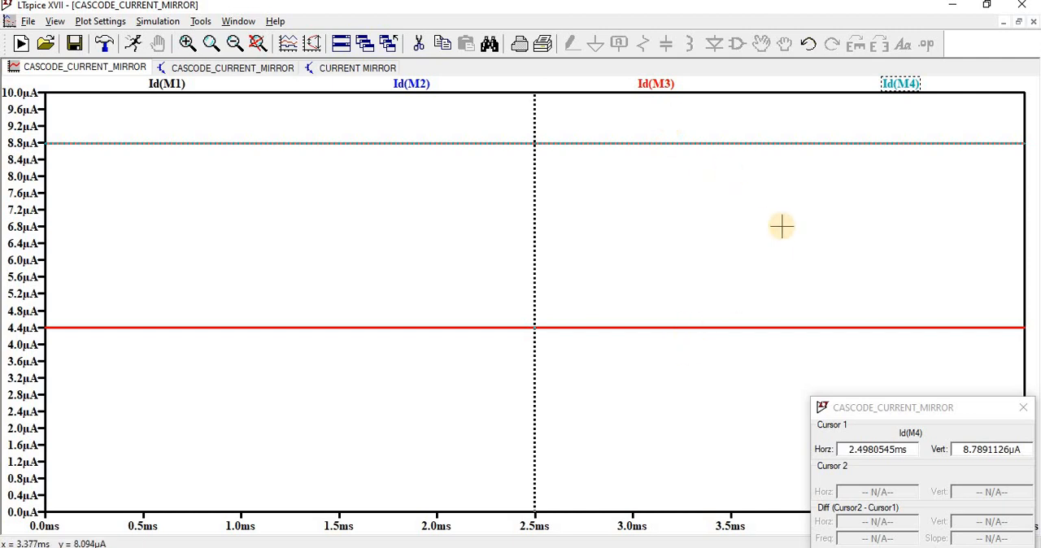
{"action": "left_click", "coordinate": [423, 83]}
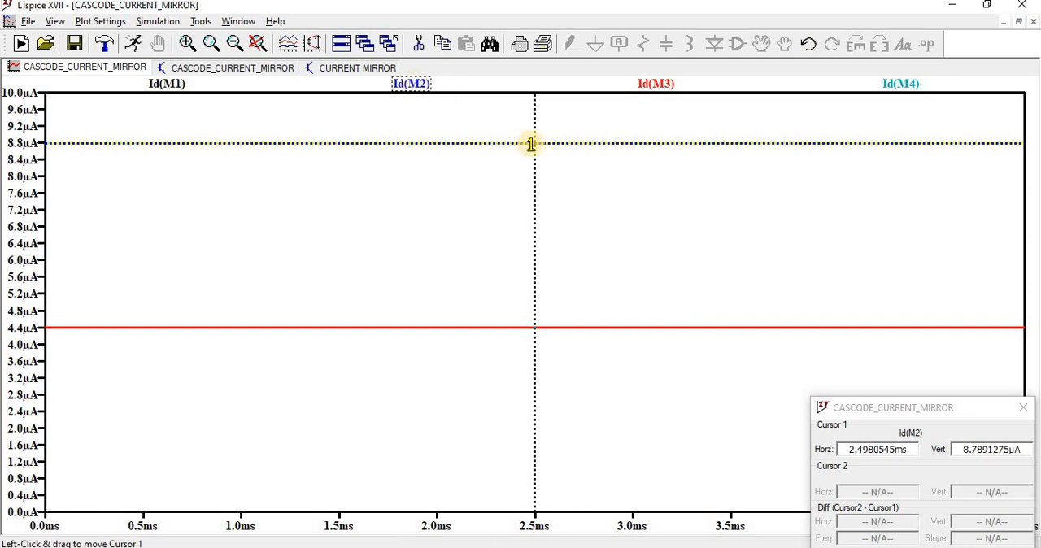
{"action": "left_click", "coordinate": [178, 84]}
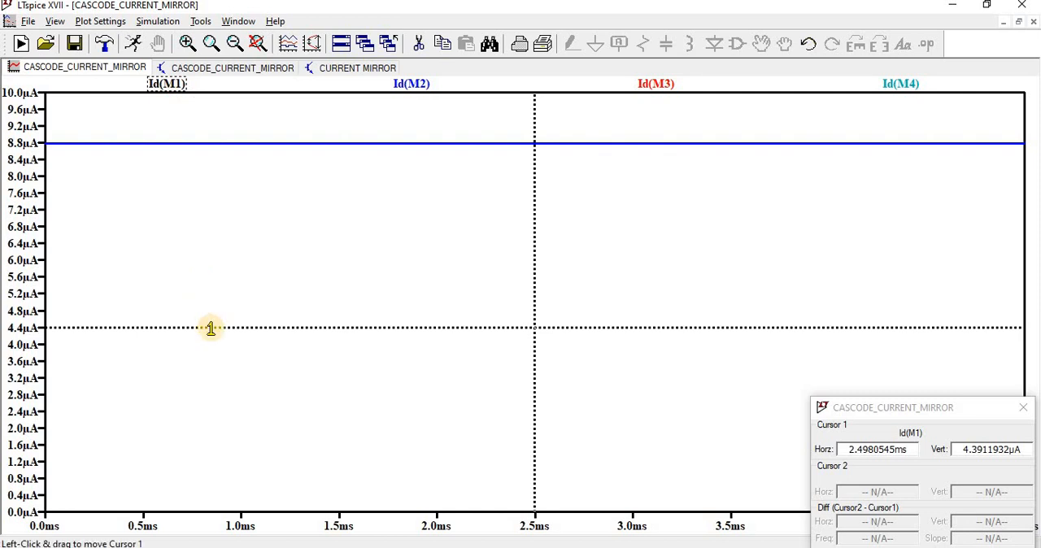
Return to the cascode schematic, show its SPICE error log and examine the measured iref and iout values and their measurement time.
{"action": "left_click", "coordinate": [195, 68]}
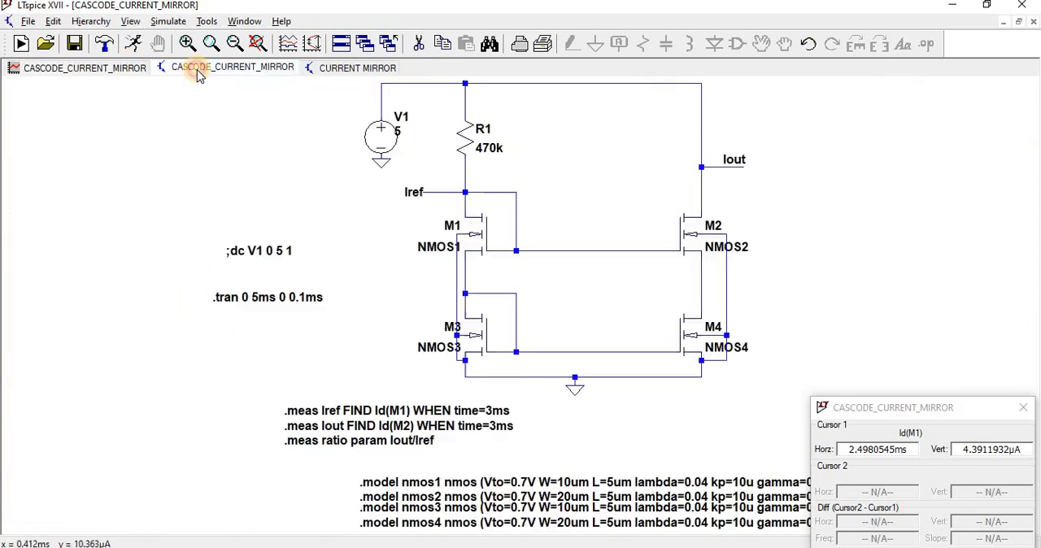
{"action": "left_click", "coordinate": [130, 22]}
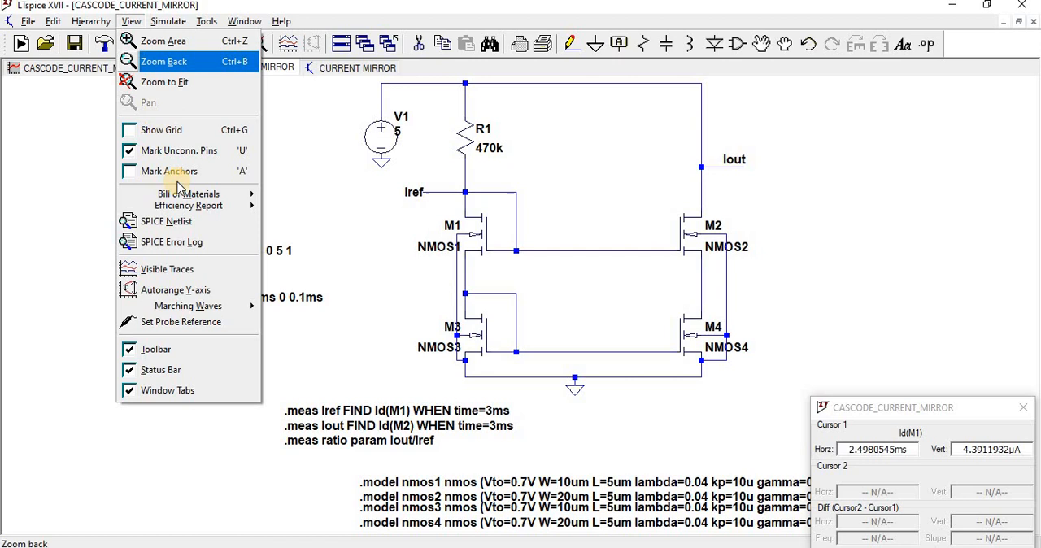
{"action": "left_click", "coordinate": [174, 241]}
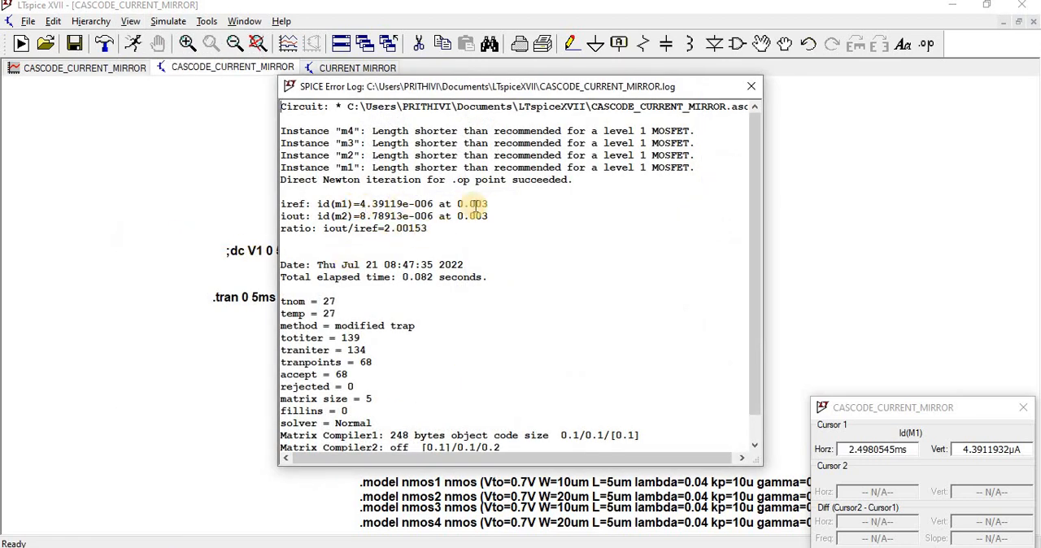
{"action": "left_click_drag", "start_coordinate": [491, 205], "coordinate": [457, 204]}
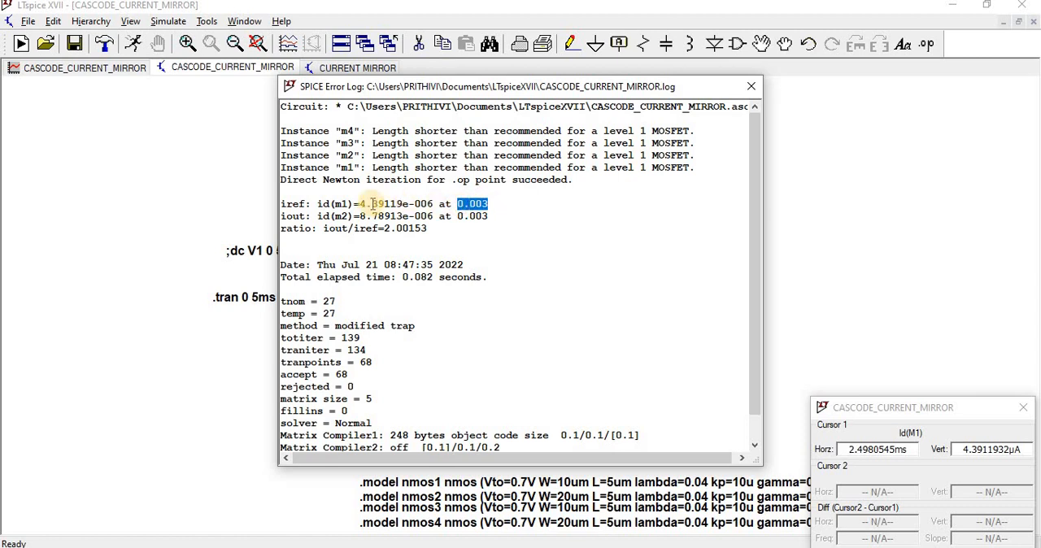
{"action": "left_click", "coordinate": [362, 205]}
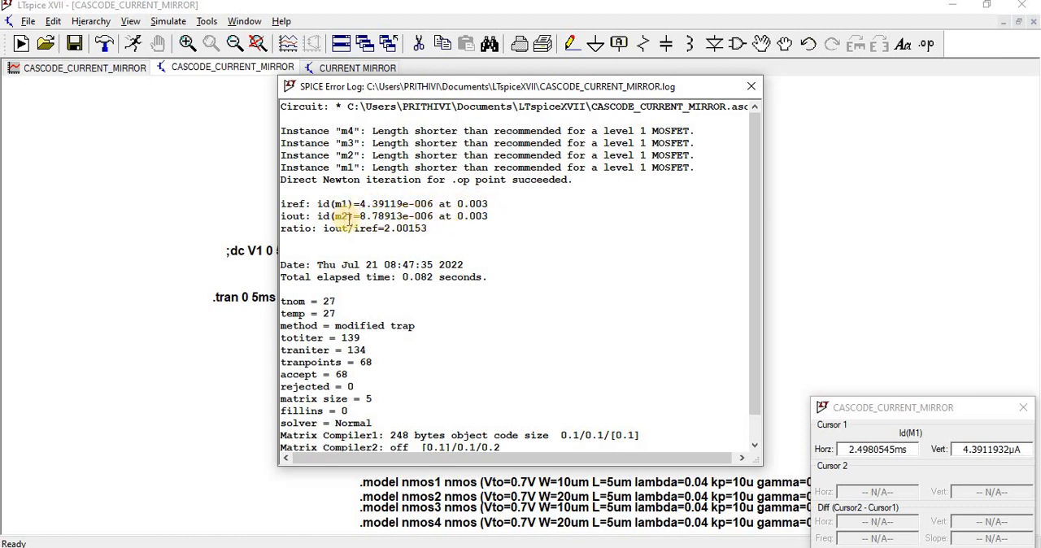
{"action": "left_click_drag", "start_coordinate": [360, 216], "coordinate": [428, 218]}
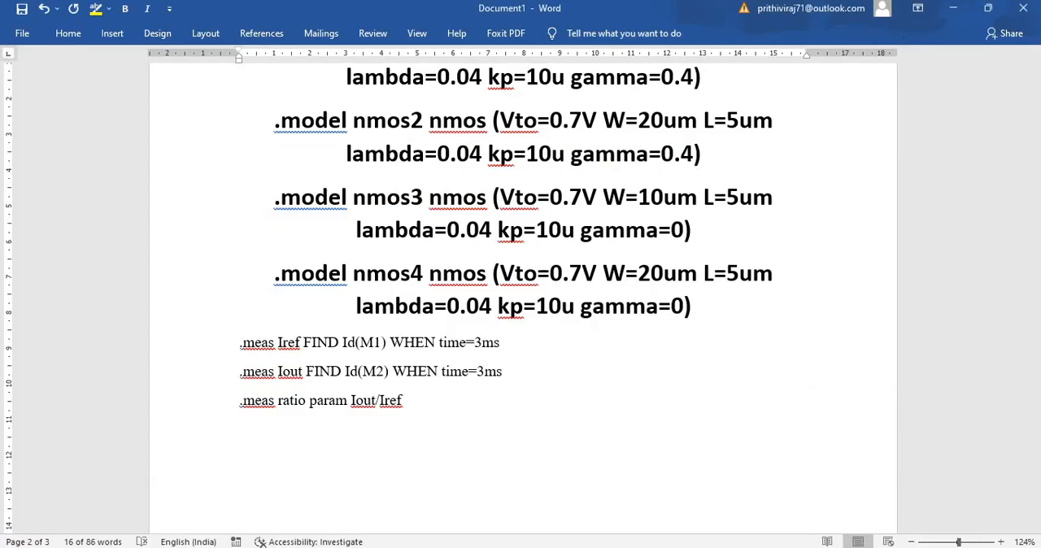
Switch to the Word document and view the .meas lines below the nmos4 model.
{"action": "triple_click", "coordinate": [564, 360]}
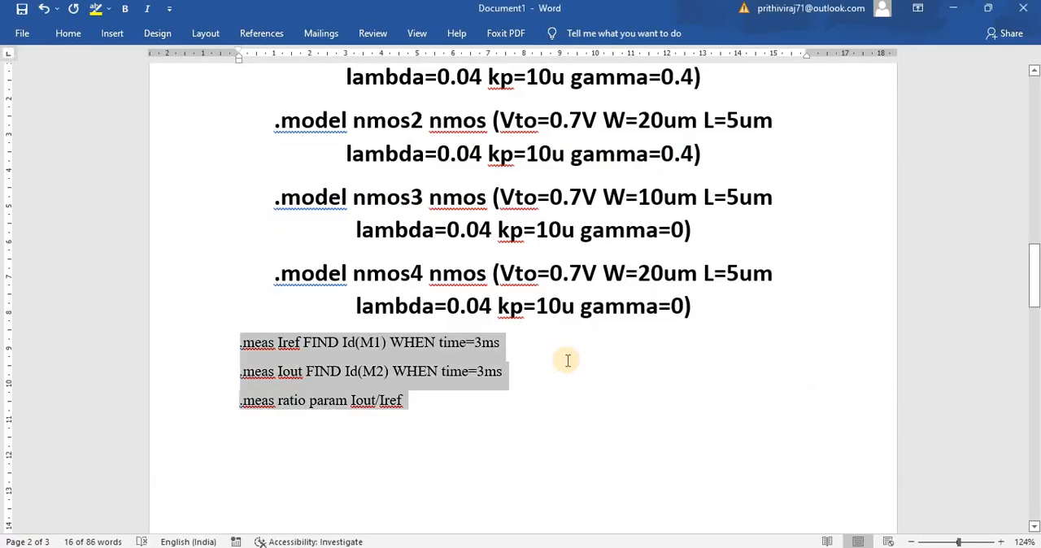